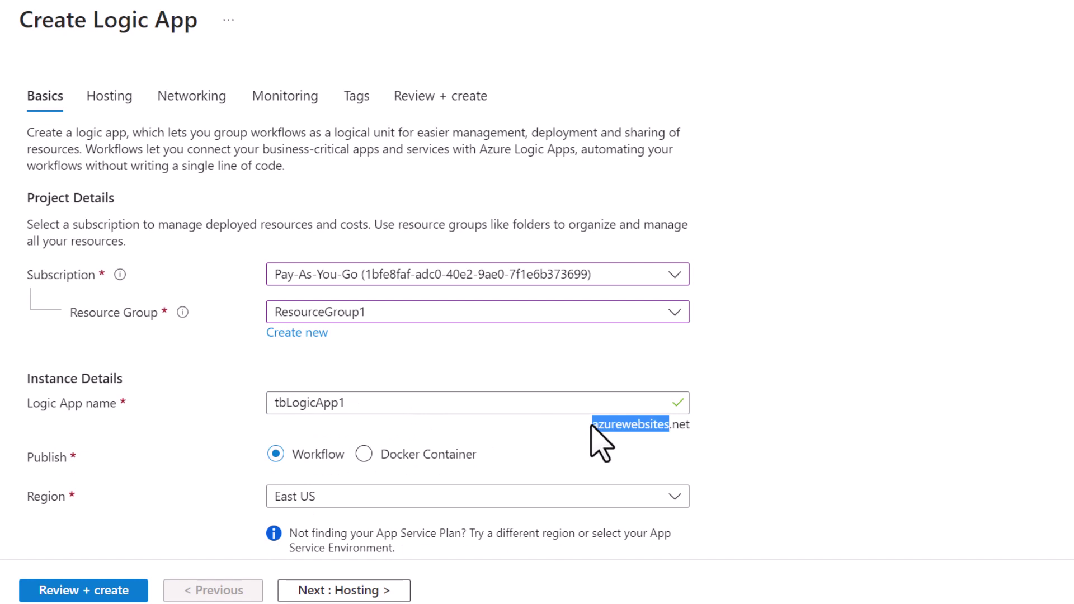
left_click_drag(593, 424, 683, 427)
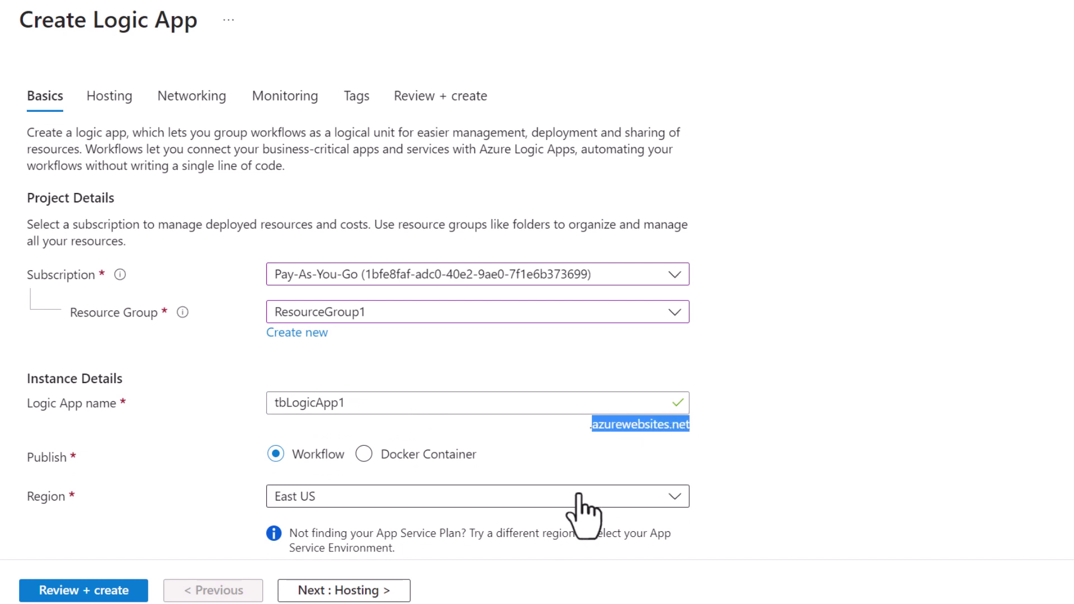
left_click(756, 513)
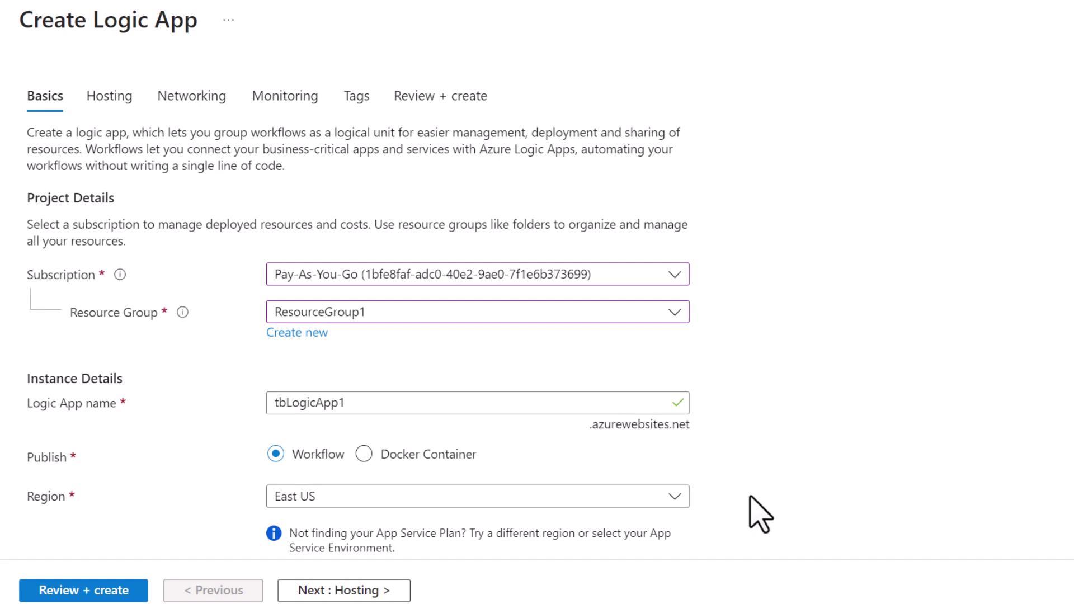
Switch the plan type to Consumption and back to Standard to compare the settings each plan offers.
scroll(752, 504, "down", 5)
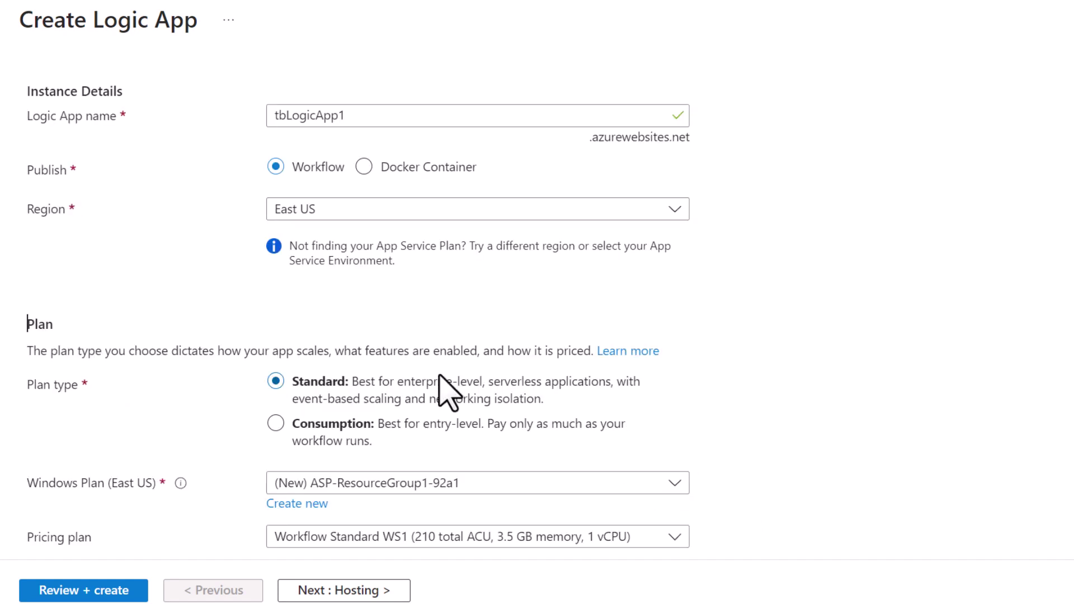
left_click(440, 424)
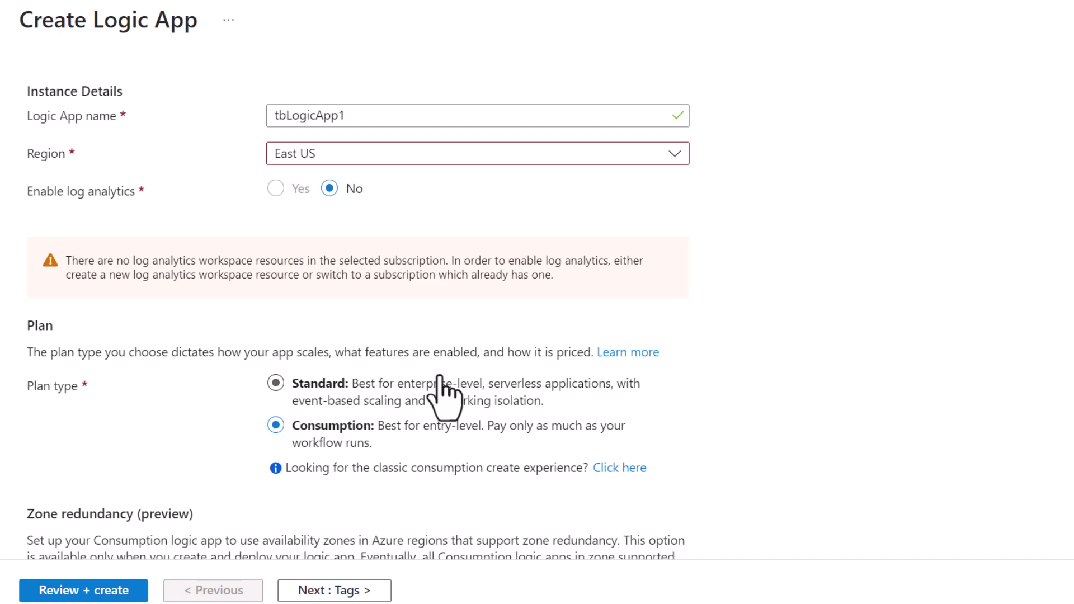
left_click(440, 378)
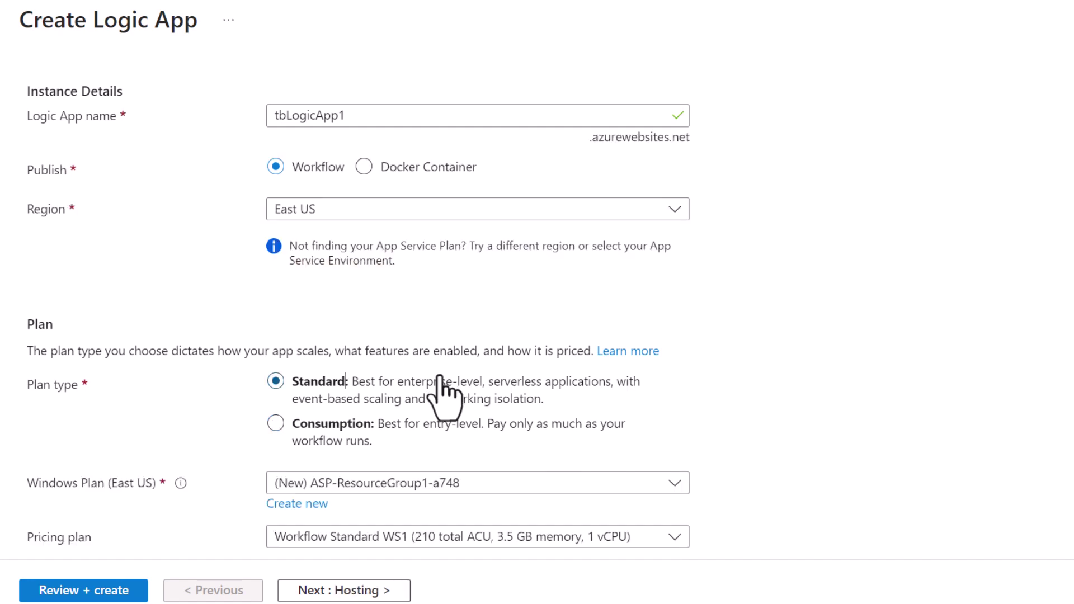
scroll(439, 380, "down", 2)
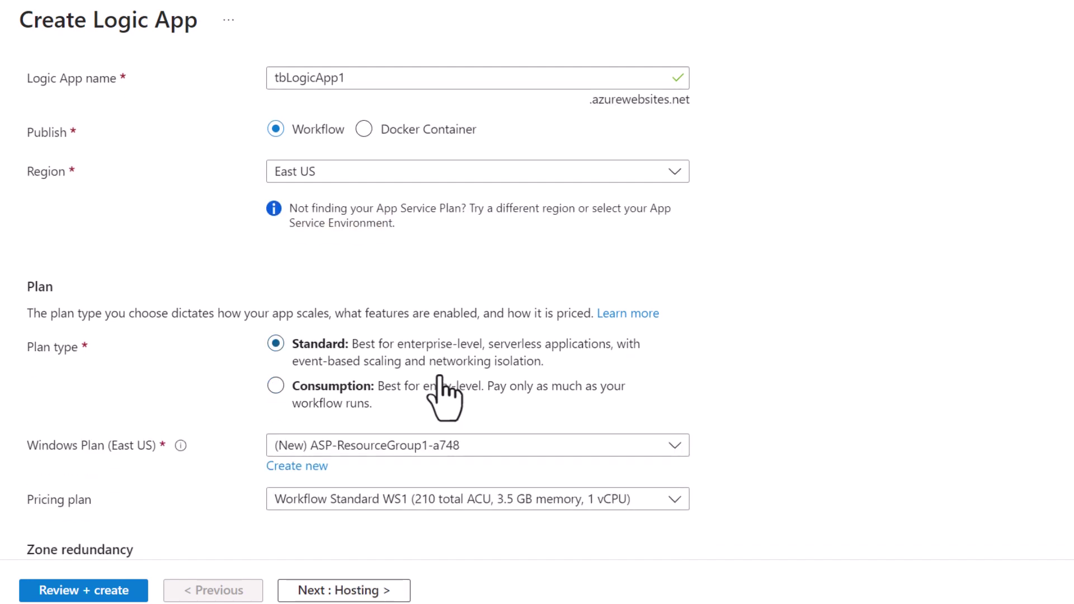
scroll(157, 467, "up", 2)
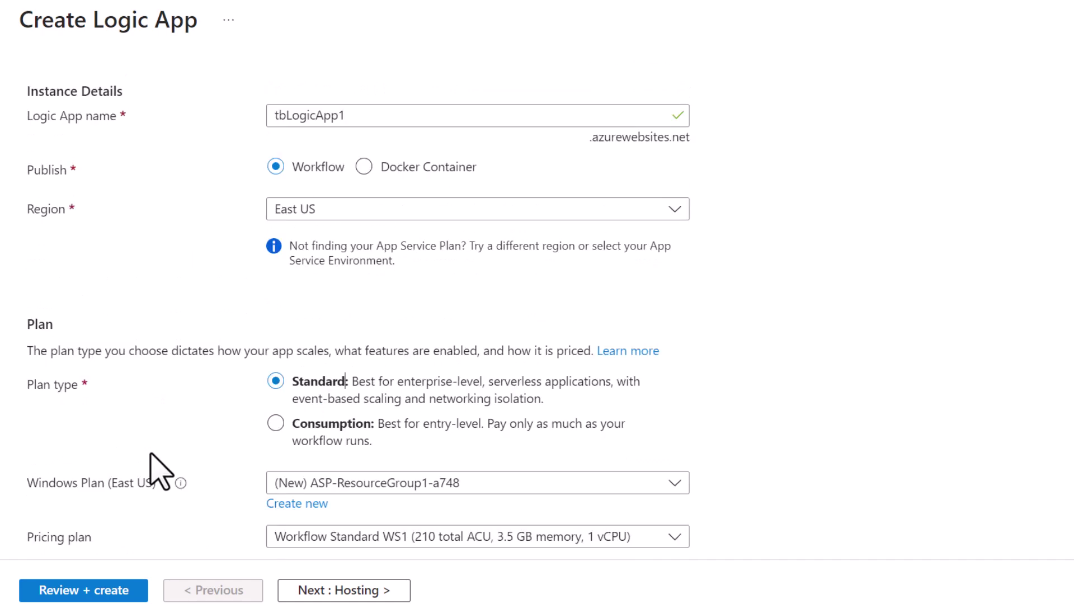
Review the Hosting, Networking and Monitoring settings offered with the Standard plan and return to the basic settings.
scroll(134, 252, "up", 5)
left_click(118, 96)
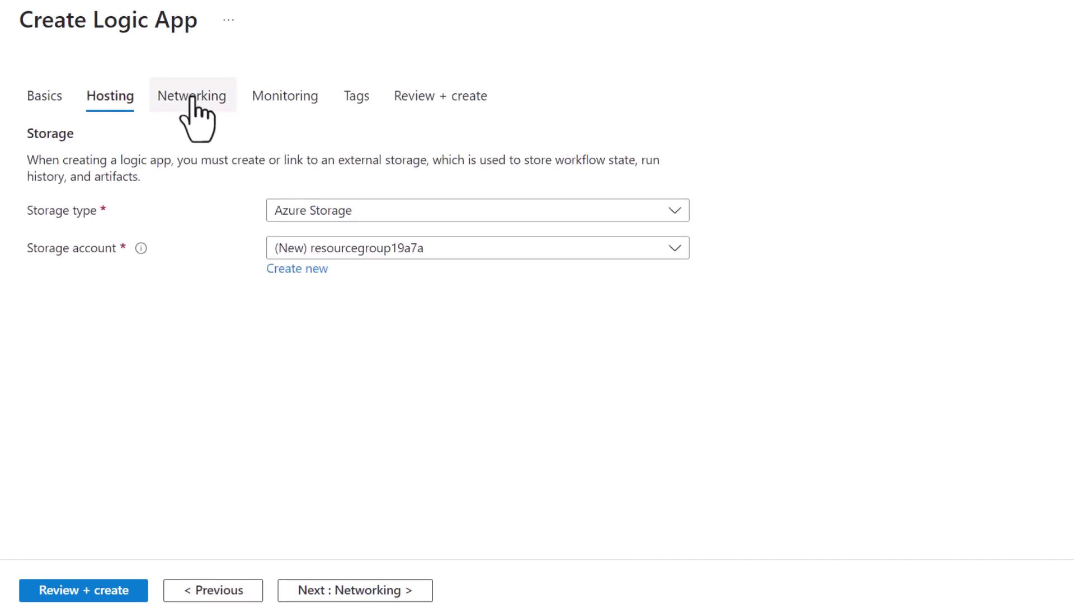
left_click(212, 93)
left_click(280, 95)
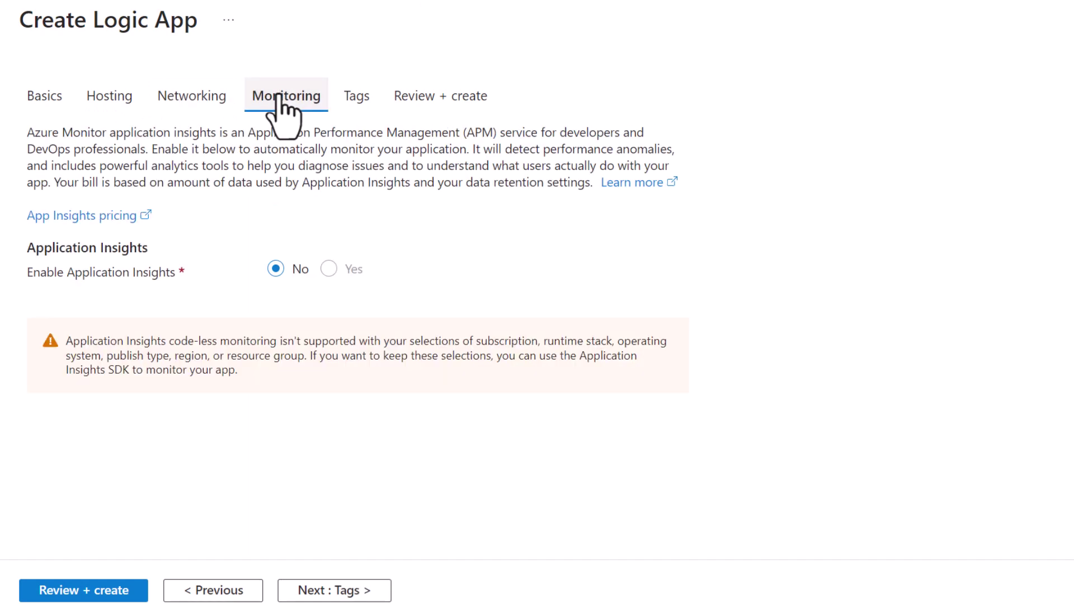
left_click(43, 96)
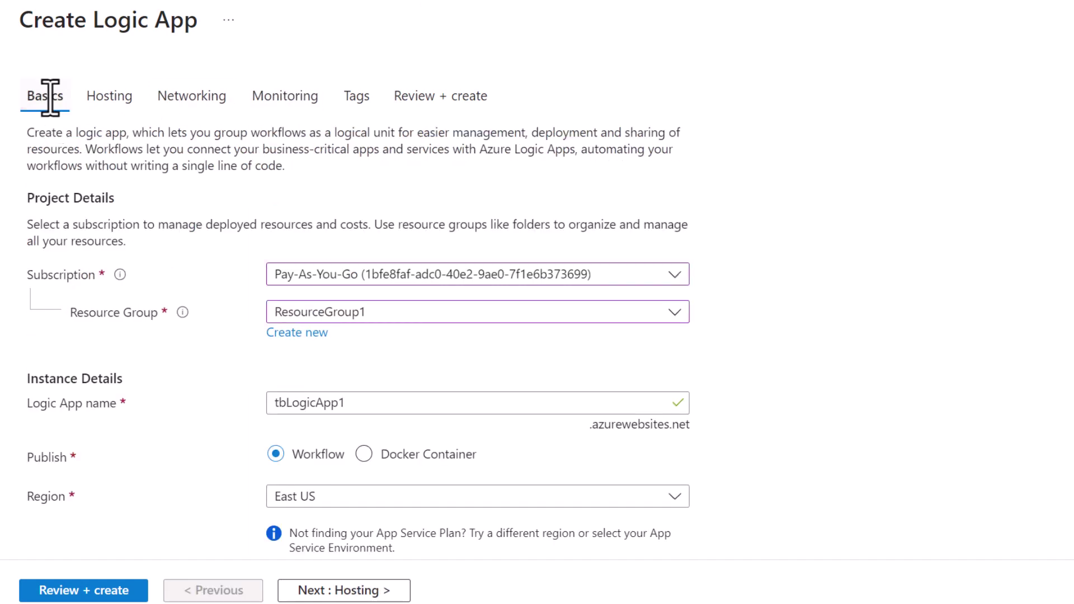
Set the logic app's plan type to Consumption and check the zone redundancy setting.
scroll(47, 99, "down", 3)
scroll(56, 115, "down", 1)
left_click(275, 424)
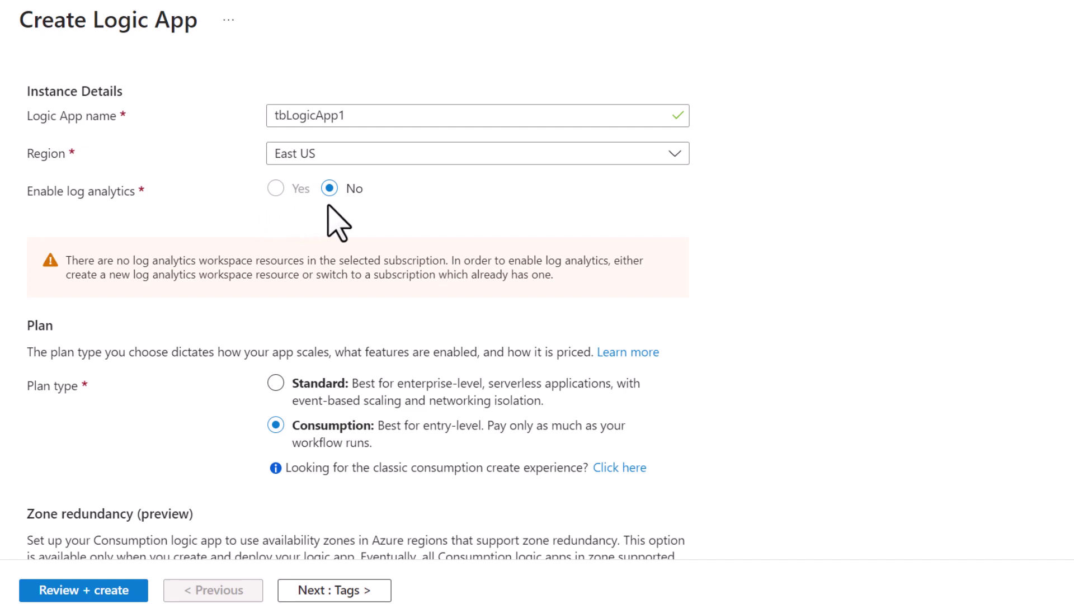
scroll(331, 221, "down", 3)
triple_click(79, 461)
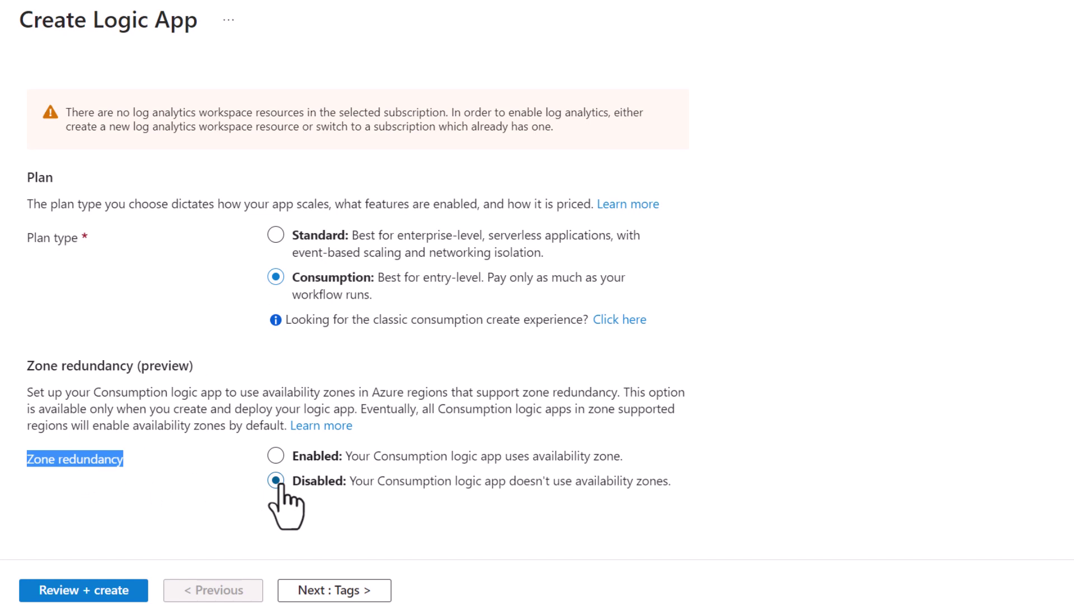
Skip the tags, proceed to the review summary and create the logic app.
left_click(337, 591)
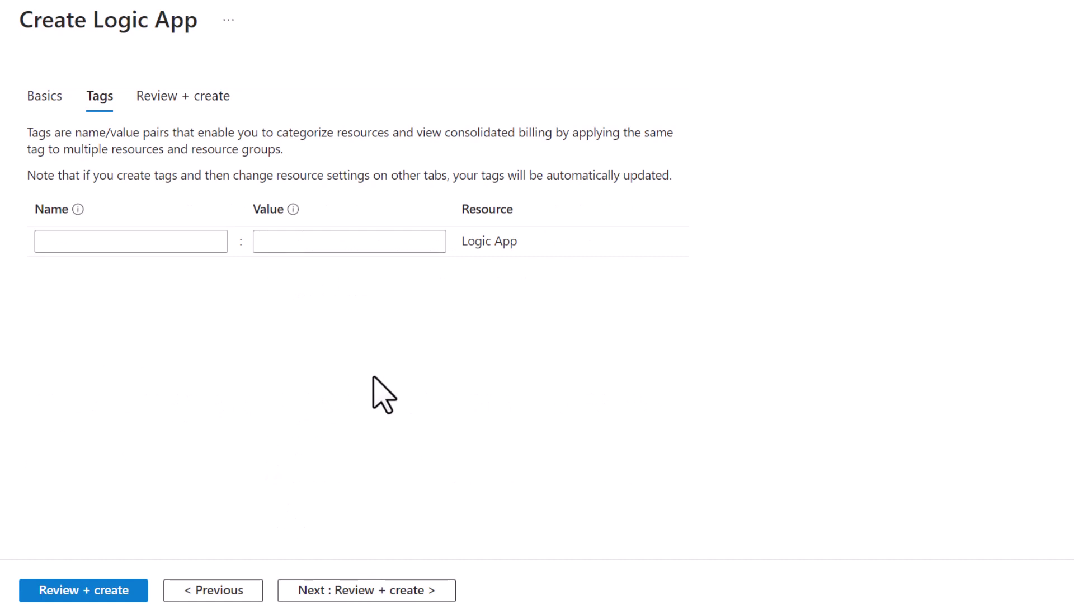
left_click(392, 589)
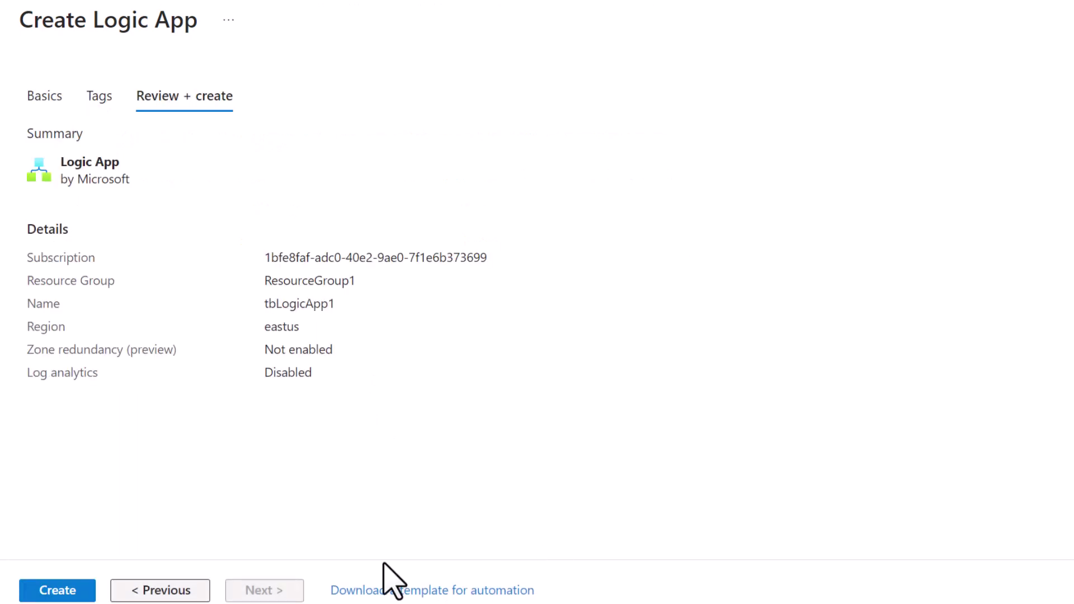
left_click(57, 590)
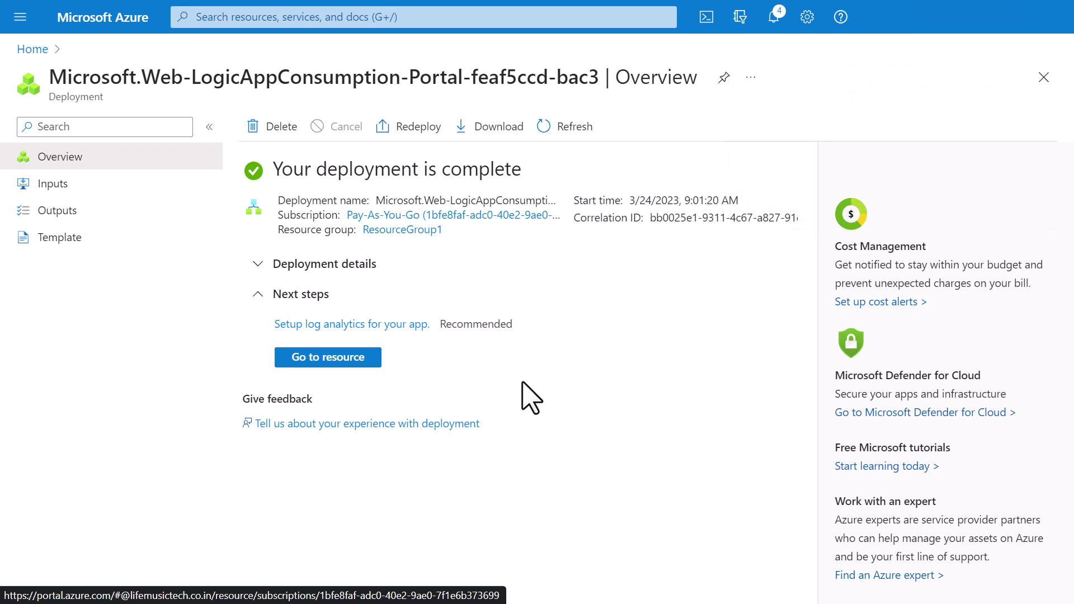
Open the deployed logic app in the Logic app designer and start from the Blank Logic App template.
left_click(343, 363)
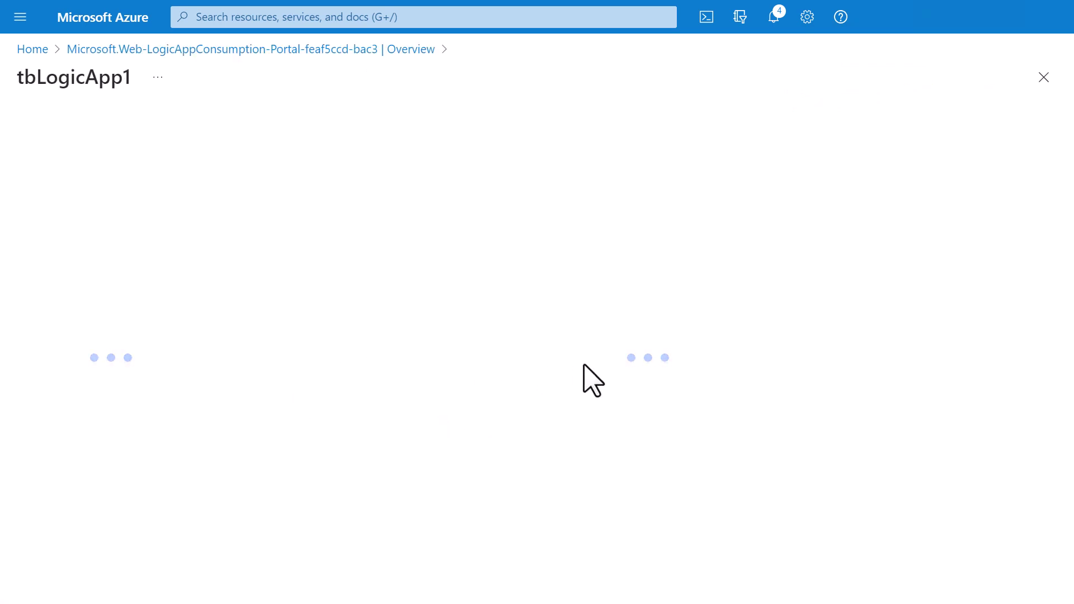
left_click(215, 335)
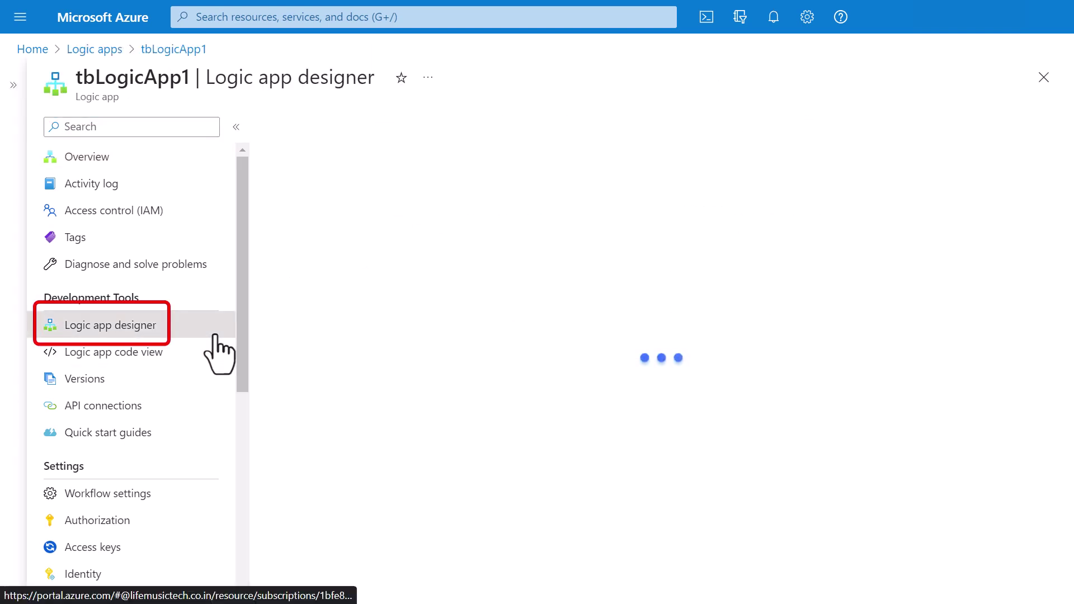
scroll(479, 335, "down", 5)
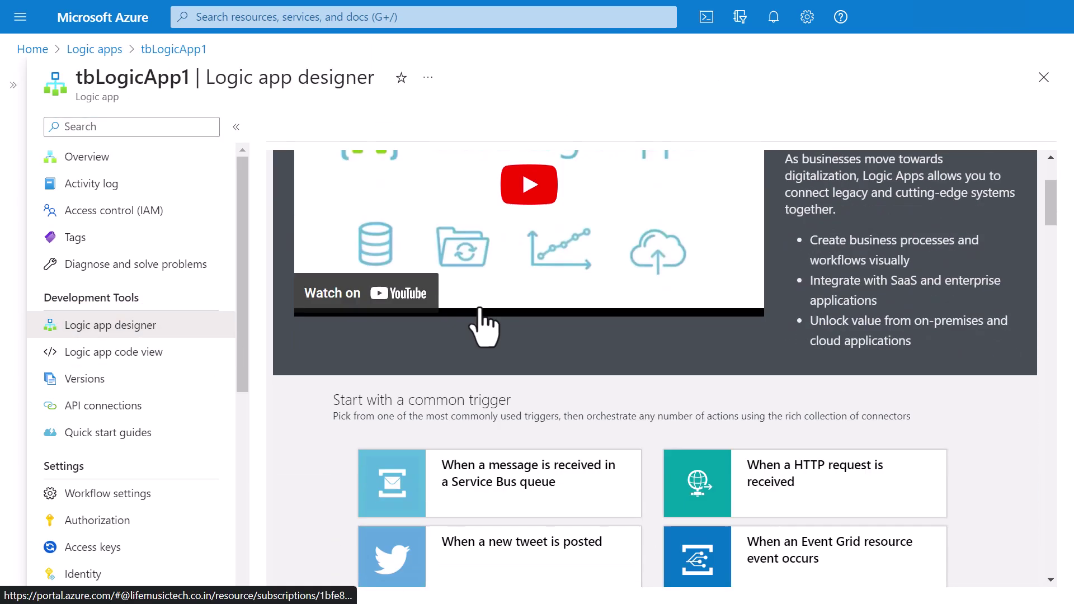
scroll(480, 311, "down", 6)
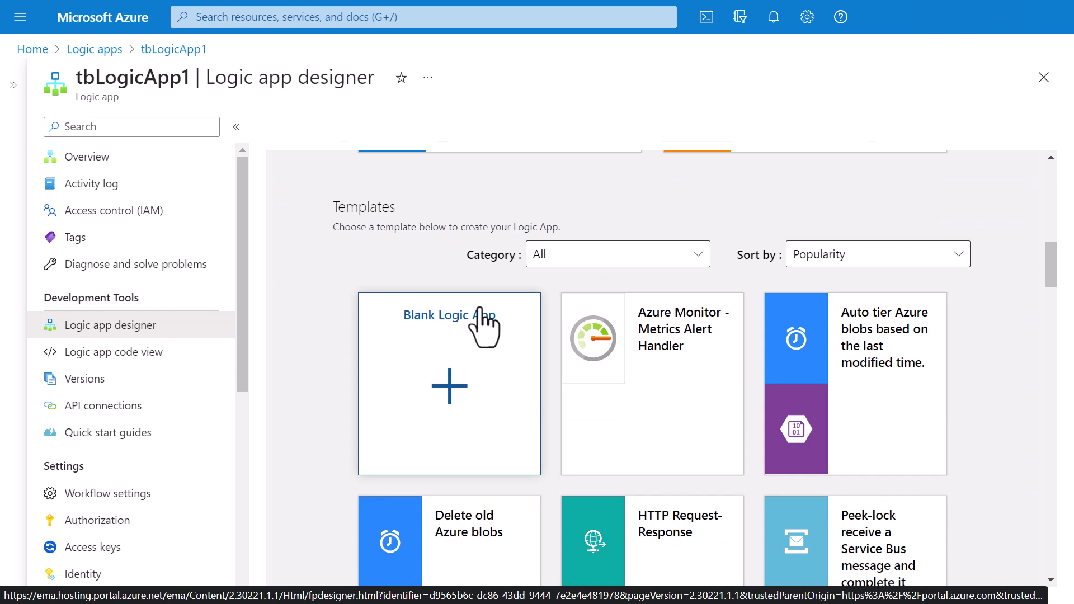
left_click(481, 394)
Search the connectors for Schedule and add its Recurrence trigger to the workflow.
type("Schedule")
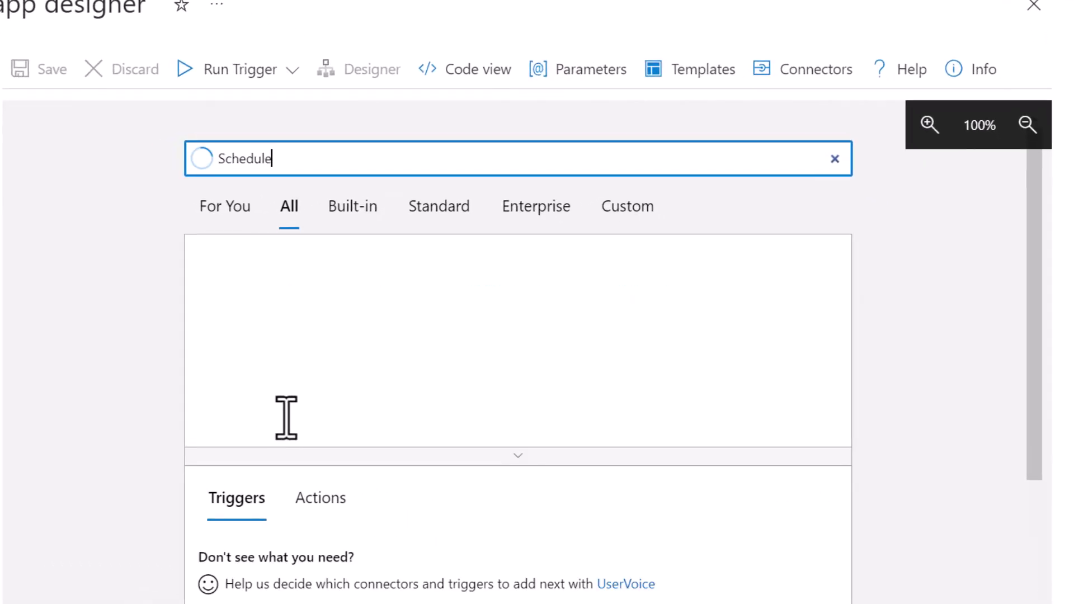
left_click(412, 287)
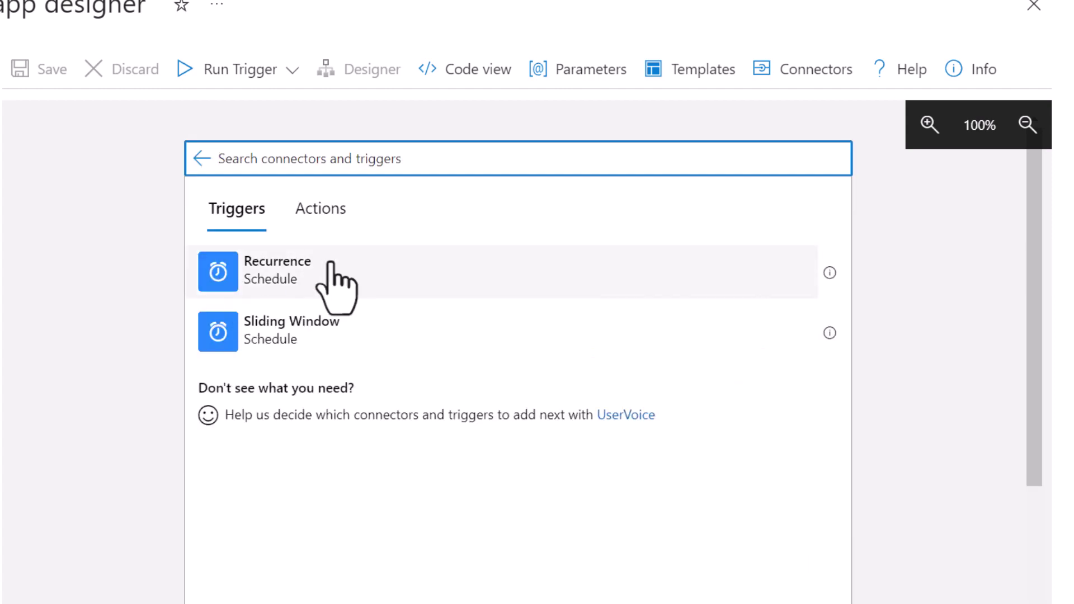
left_click(224, 282)
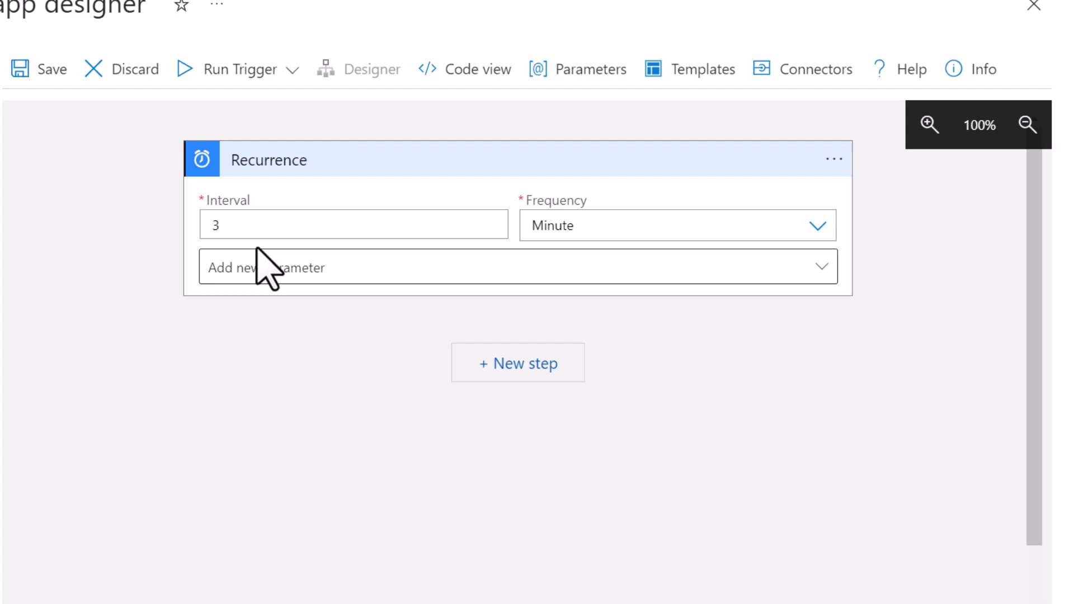
Set the Recurrence trigger's interval to 1 and its frequency to Week.
double_click(252, 228)
type("1")
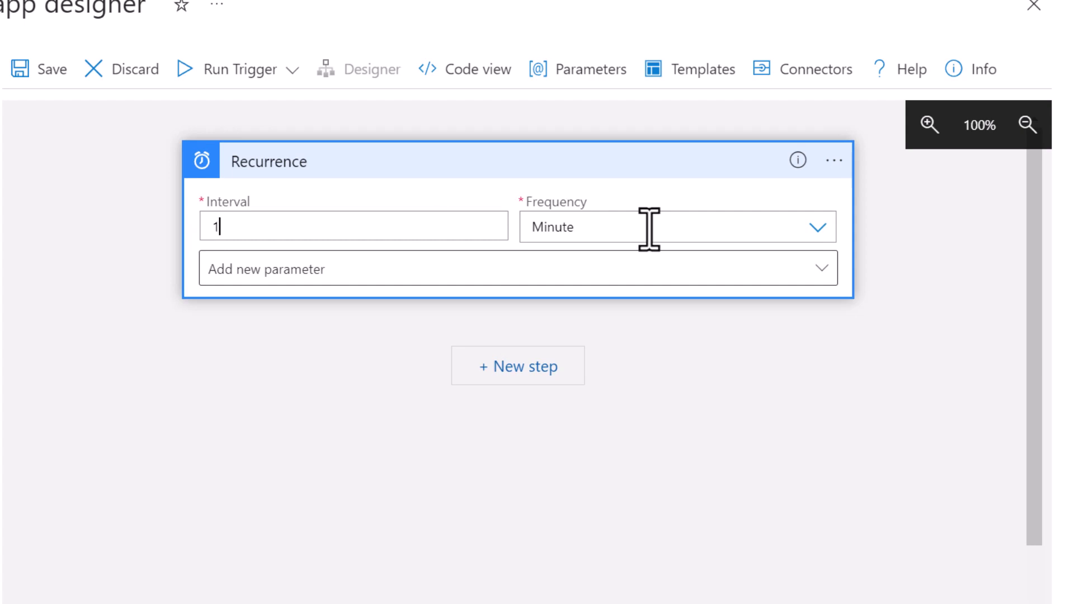
left_click(818, 227)
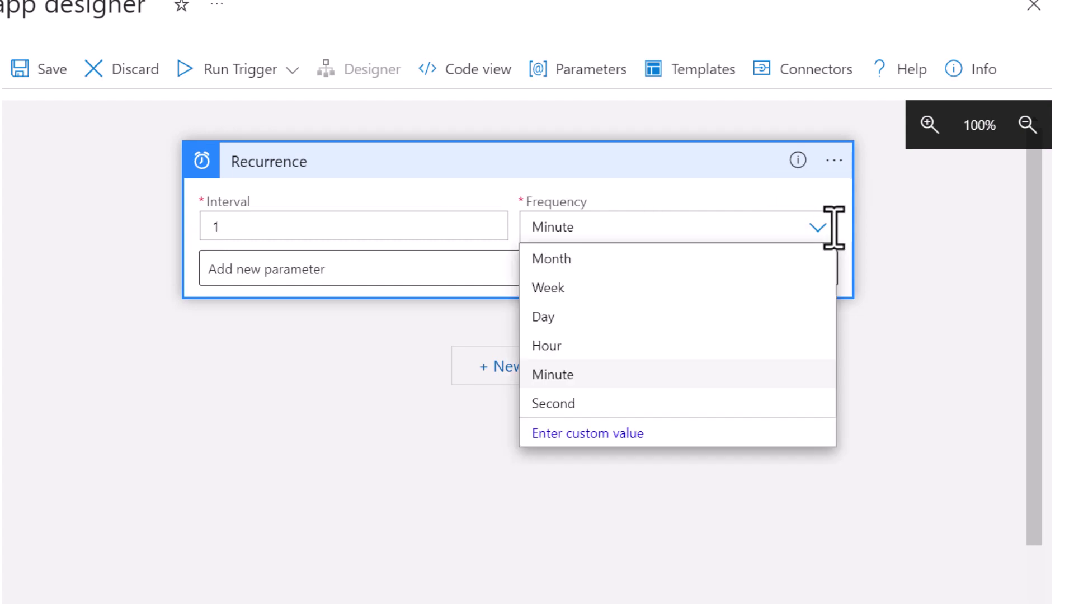
left_click(554, 286)
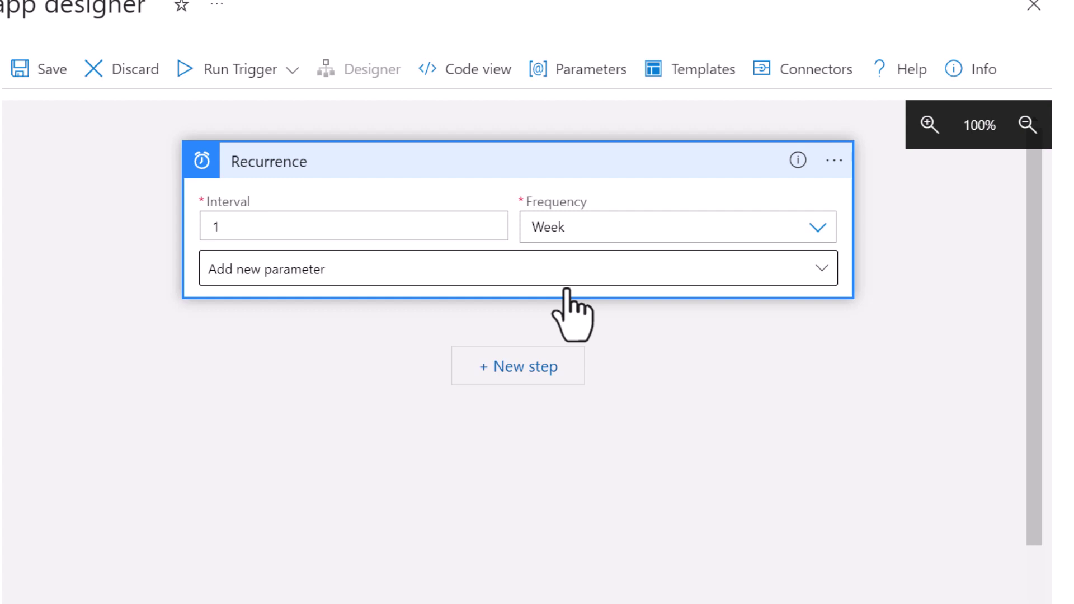
Examine the frequency options available for the Recurrence trigger, choosing Week again.
left_click(818, 227)
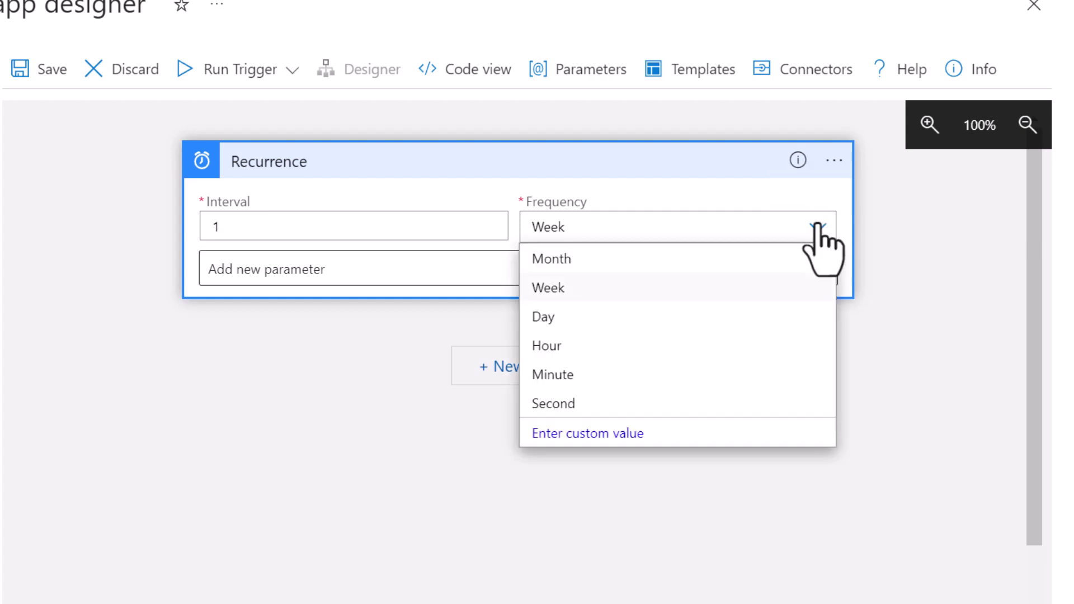
key("Down")
key("Down")
key("Down")
key("Down")
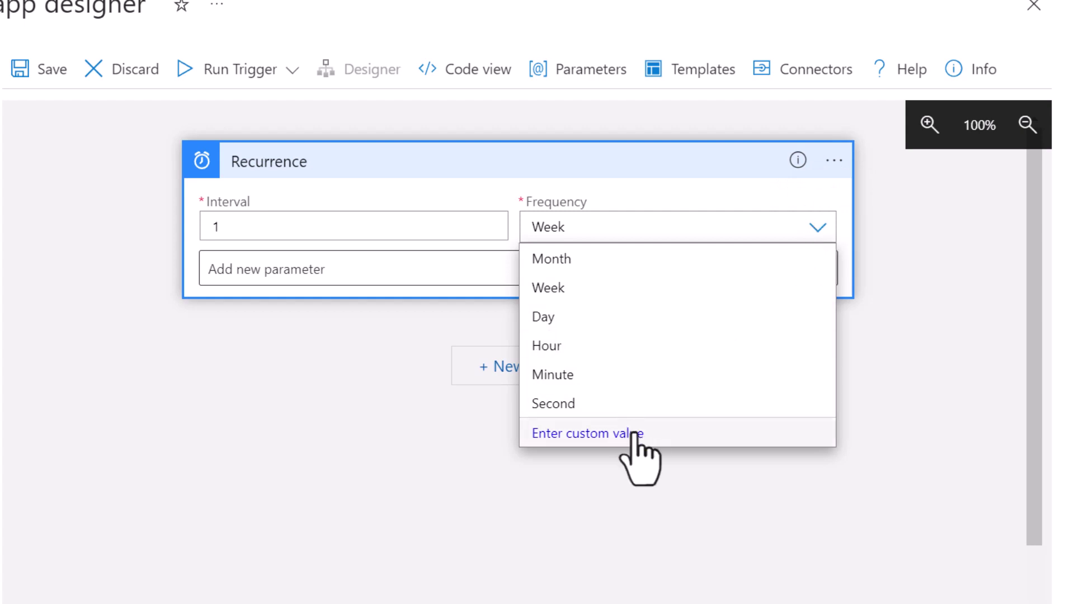
left_click(566, 287)
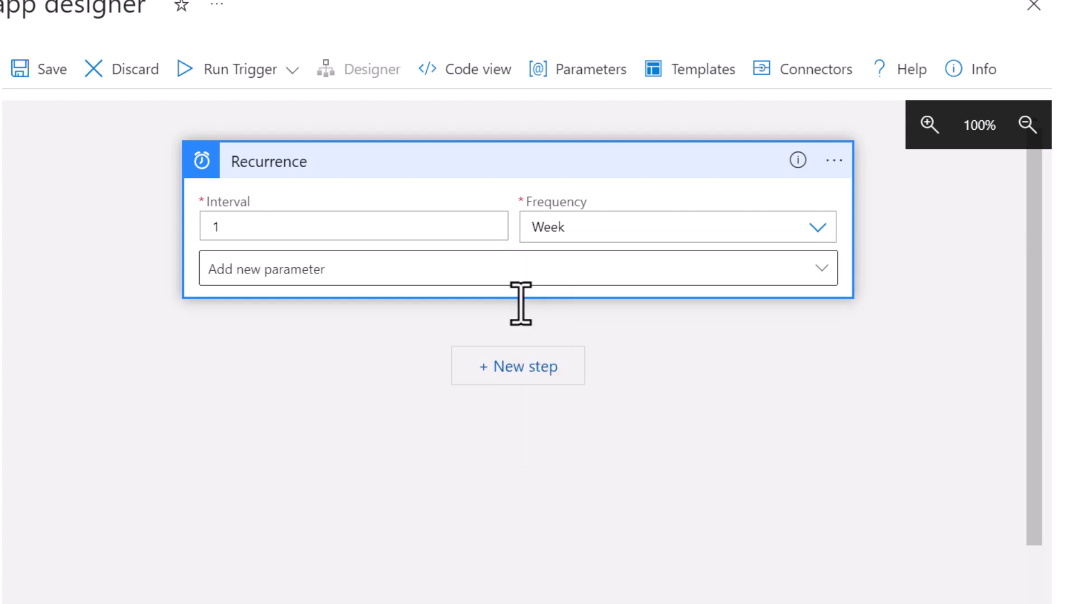
left_click(703, 228)
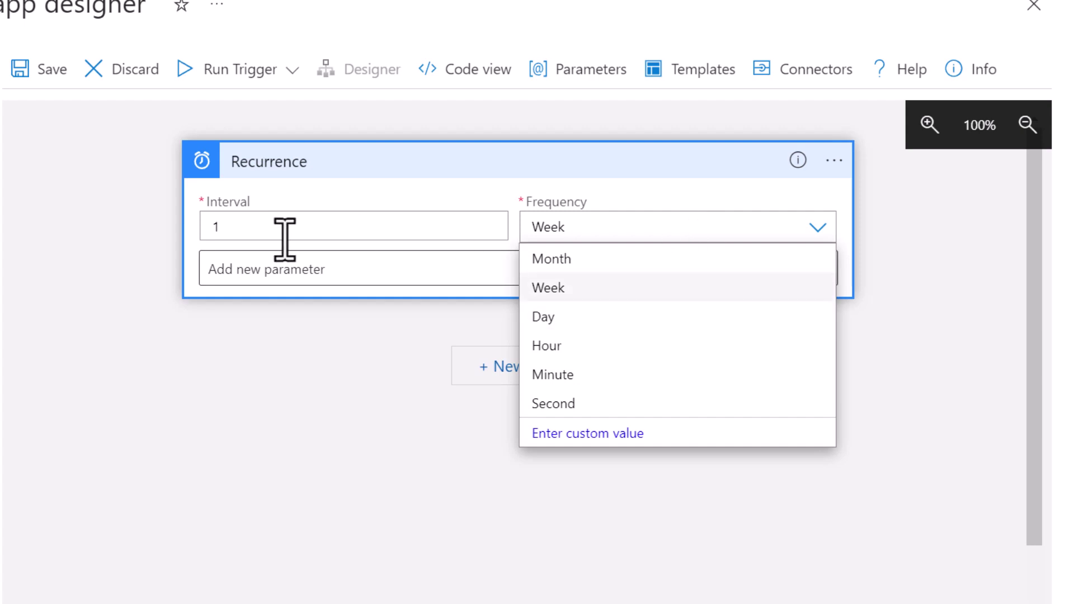
left_click(571, 289)
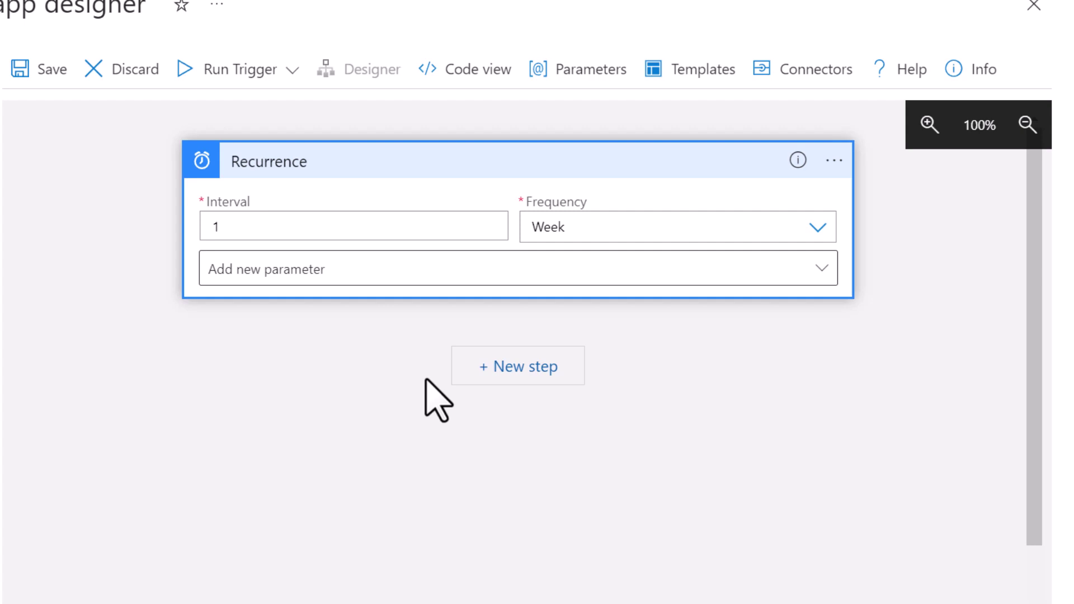
Add the Time zone parameter to the Recurrence trigger and set it to (UTC+05:30) Chennai, Kolkata, Mumbai, New Delhi.
left_click(340, 269)
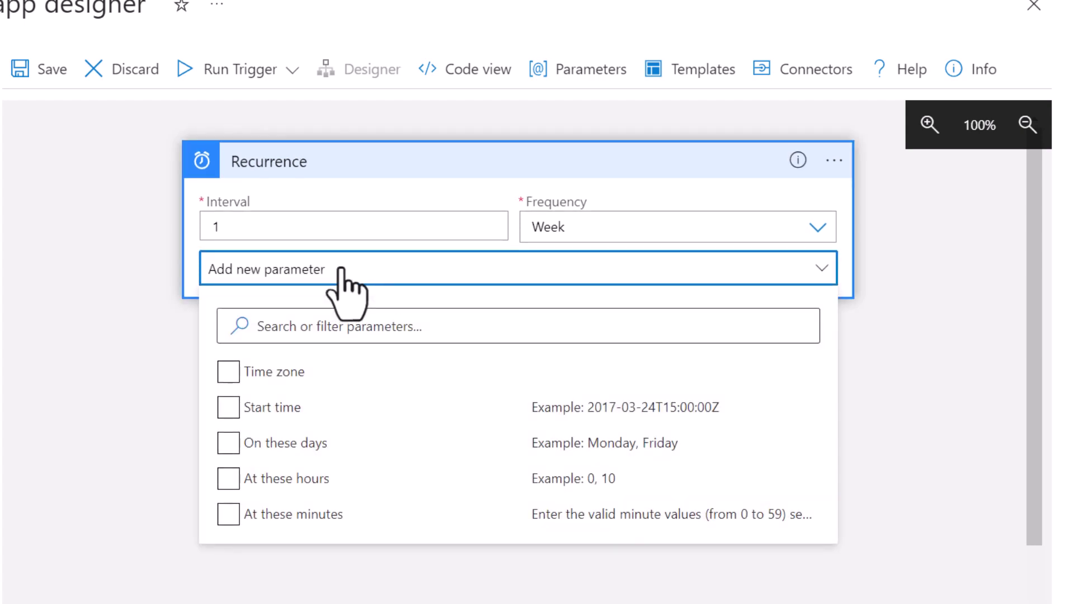
left_click(228, 371)
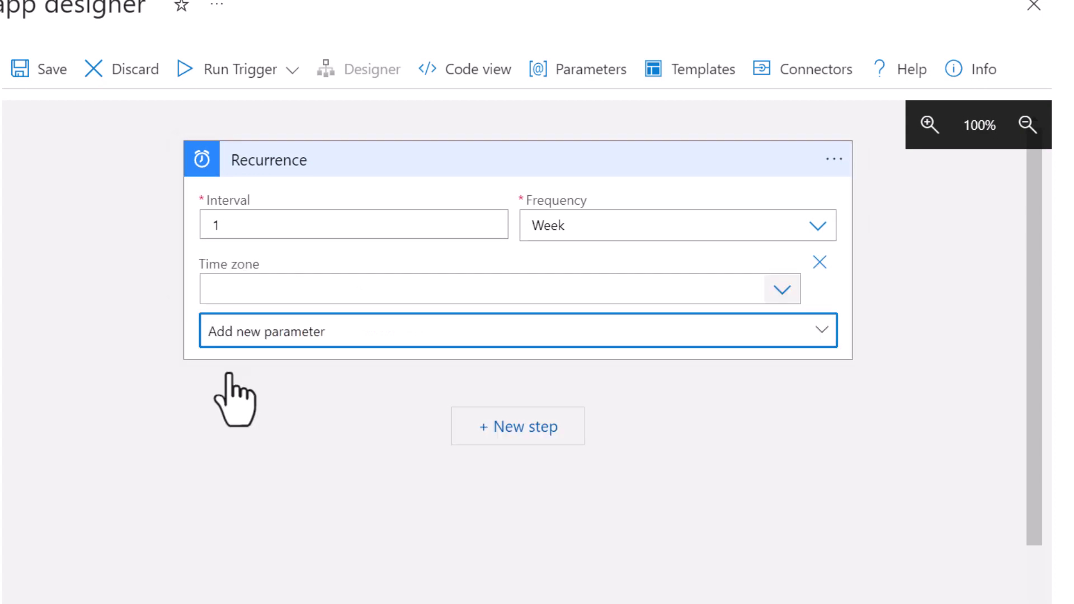
scroll(472, 423, "down", 8)
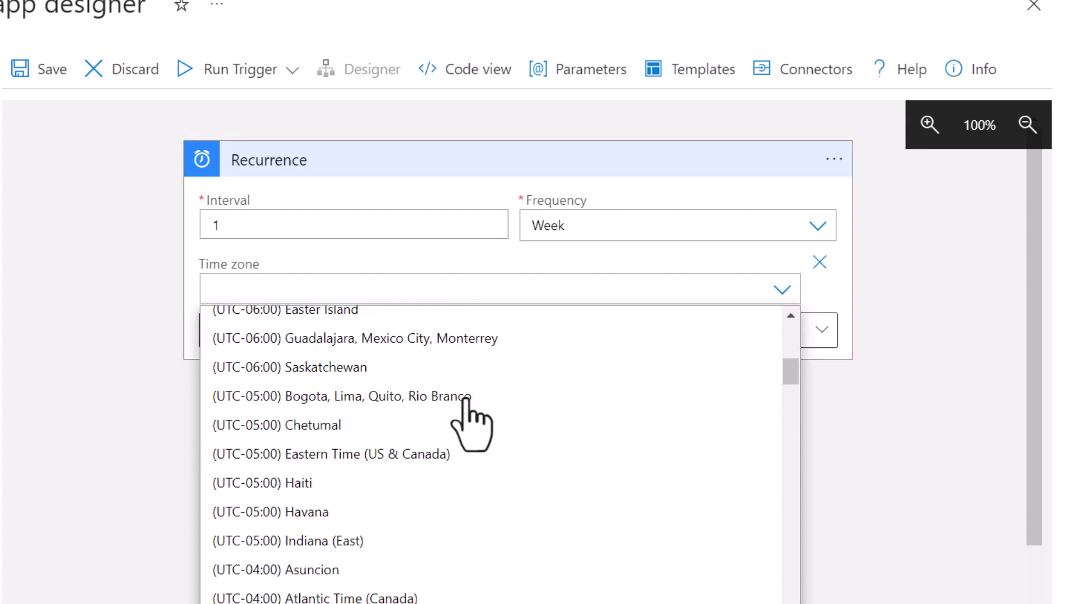
scroll(472, 423, "down", 10)
left_click(469, 398)
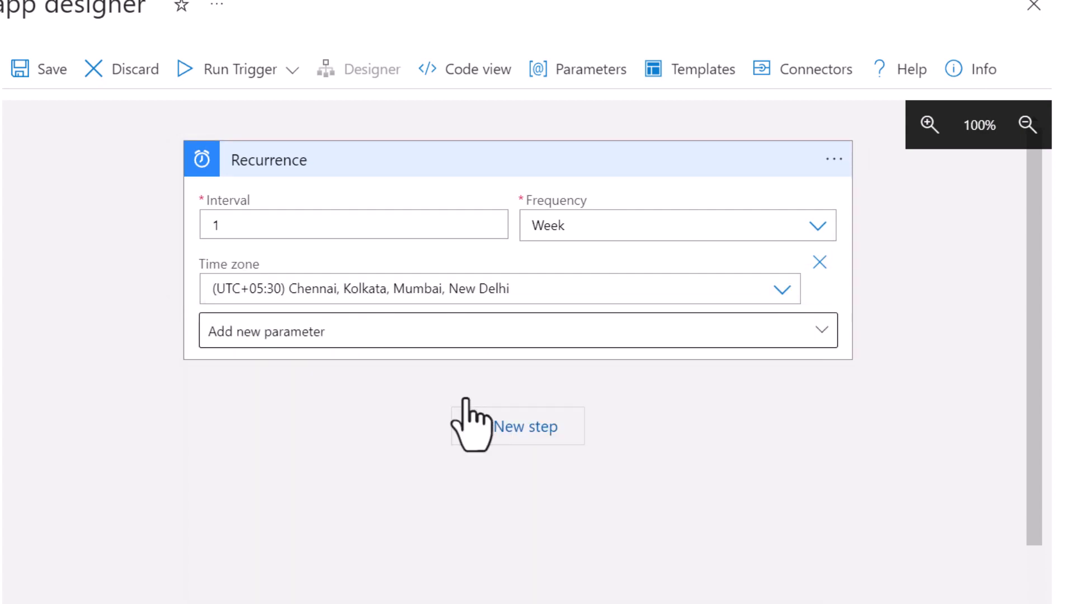
Add the On these days parameter to the Recurrence trigger and select Monday, Tuesday, Wednesday, Thursday and Friday.
left_click(409, 336)
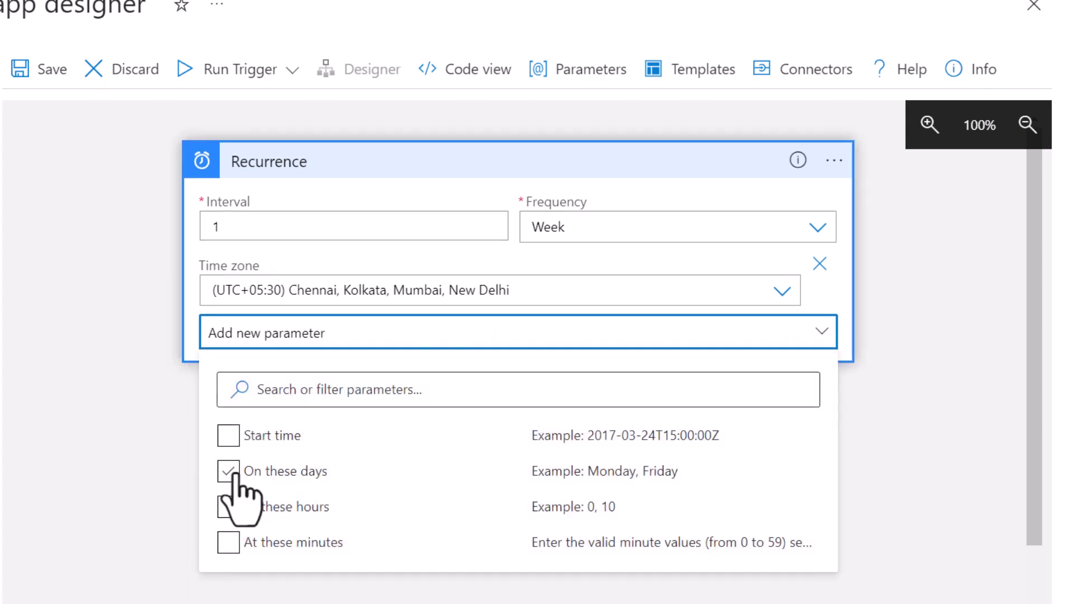
left_click(229, 471)
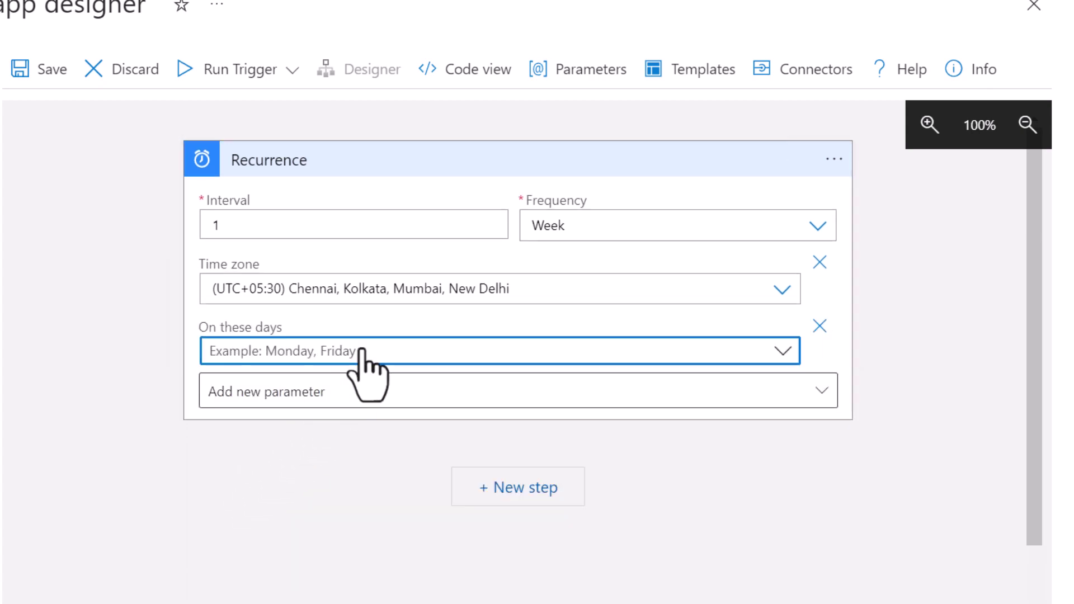
left_click(363, 345)
left_click(251, 412)
left_click(253, 452)
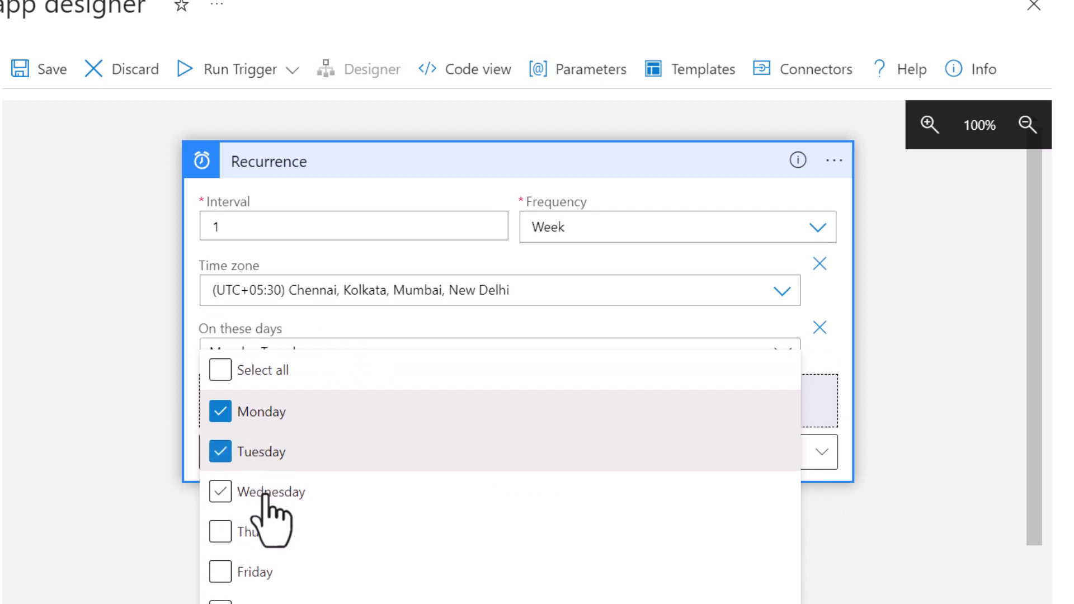
left_click(253, 493)
left_click(255, 534)
left_click(250, 575)
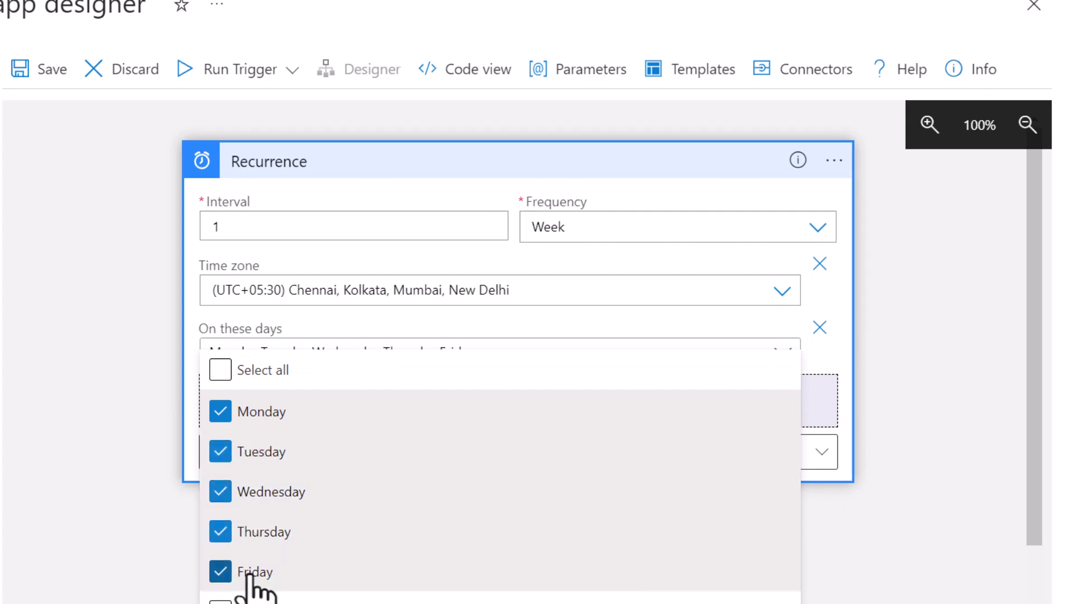
key("Escape")
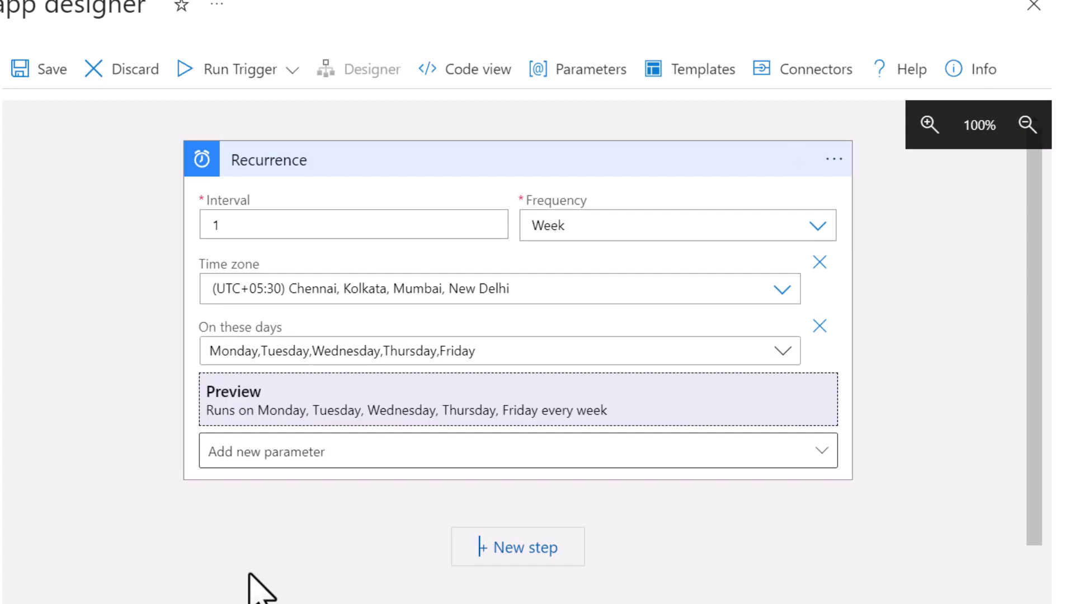
Add the At these hours parameter to the Recurrence trigger and set it to 22.
left_click(327, 453)
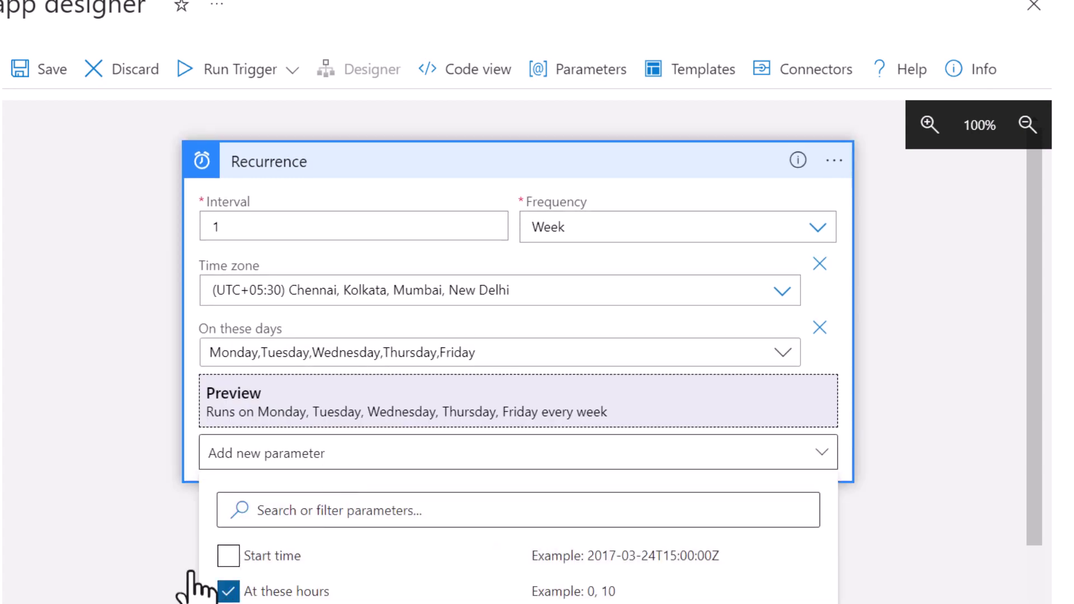
left_click(166, 555)
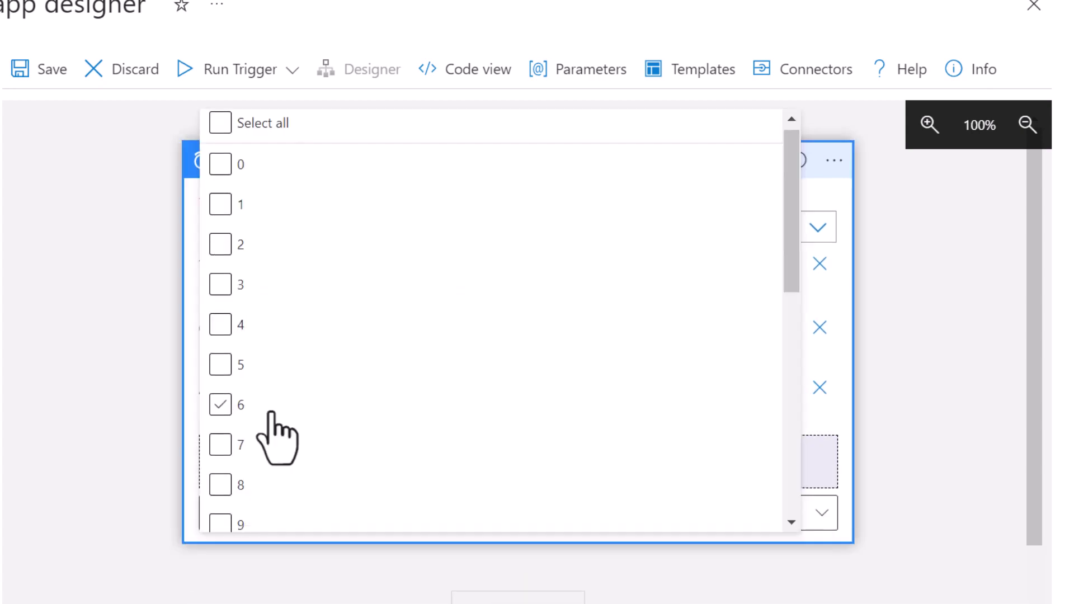
scroll(271, 439, "down", 9)
left_click(272, 415)
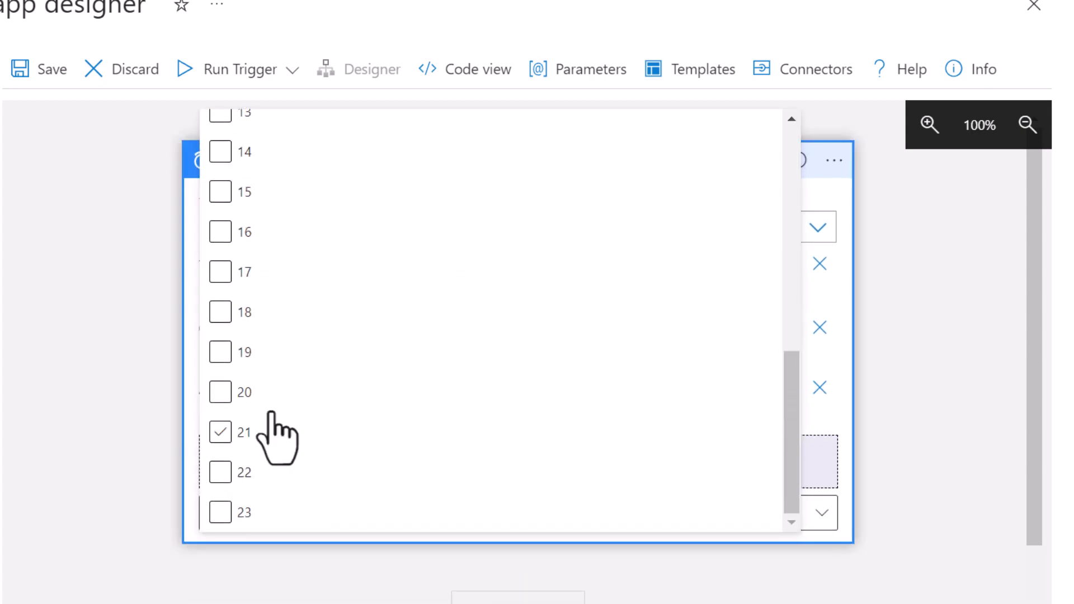
left_click(223, 472)
key("Escape")
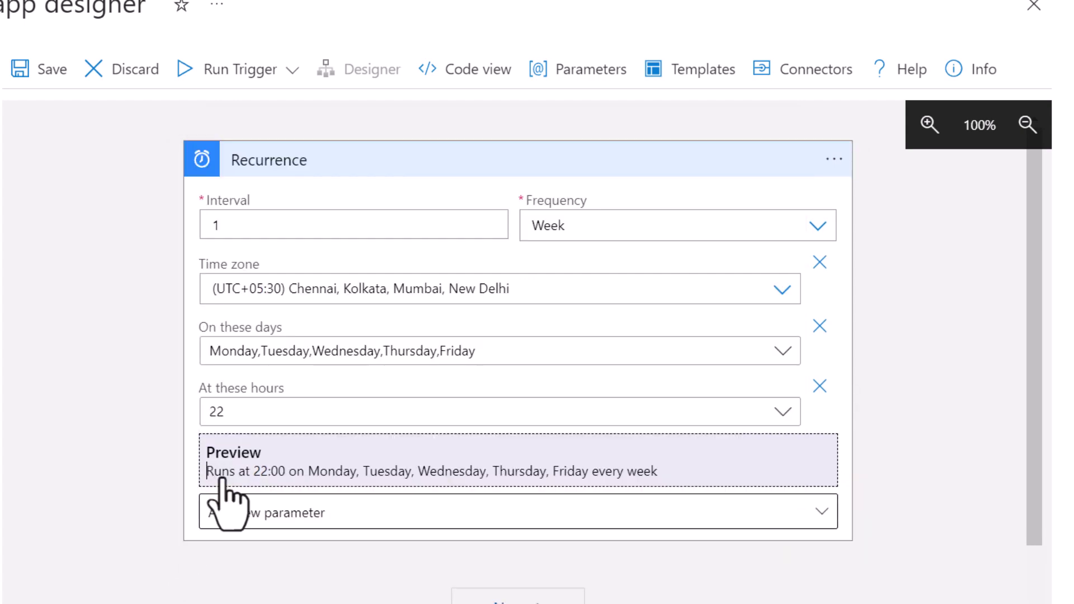
Add the At these minutes parameter with the value 0 and collapse the Recurrence trigger.
left_click(298, 518)
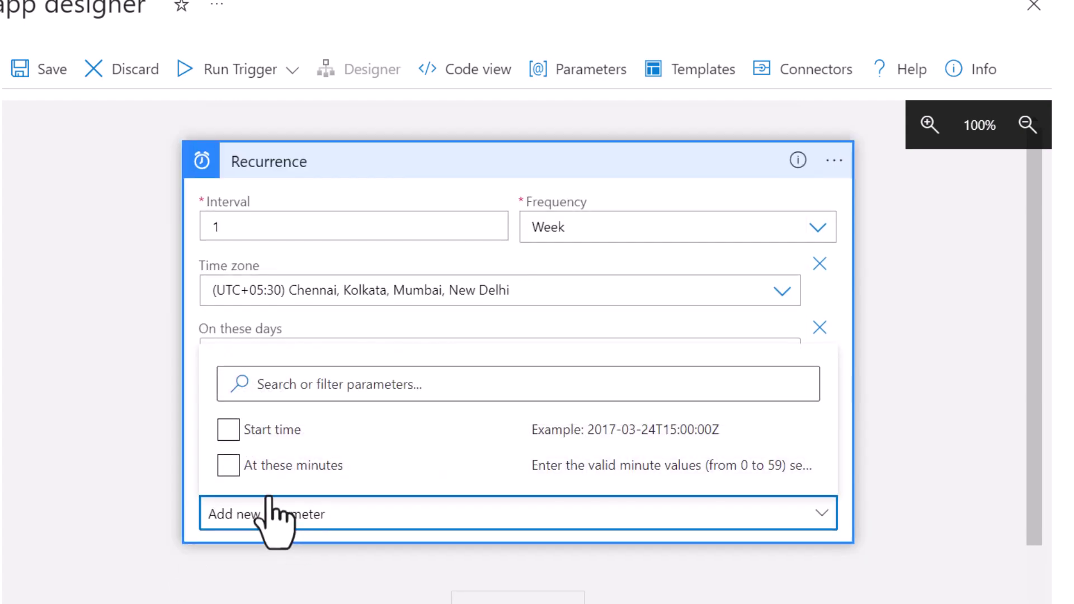
left_click(228, 466)
left_click(264, 556)
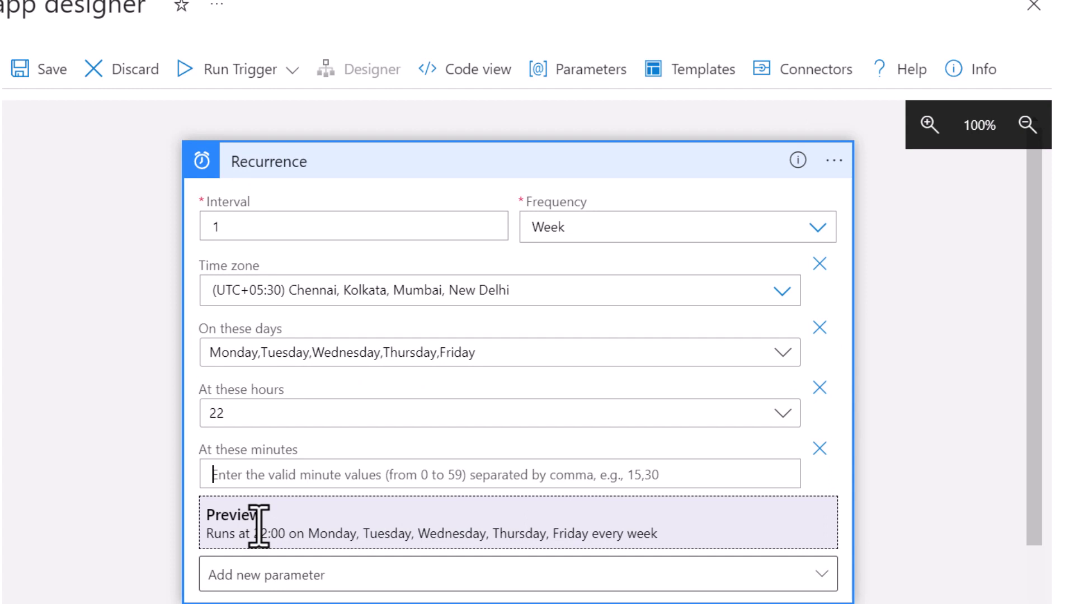
type("0")
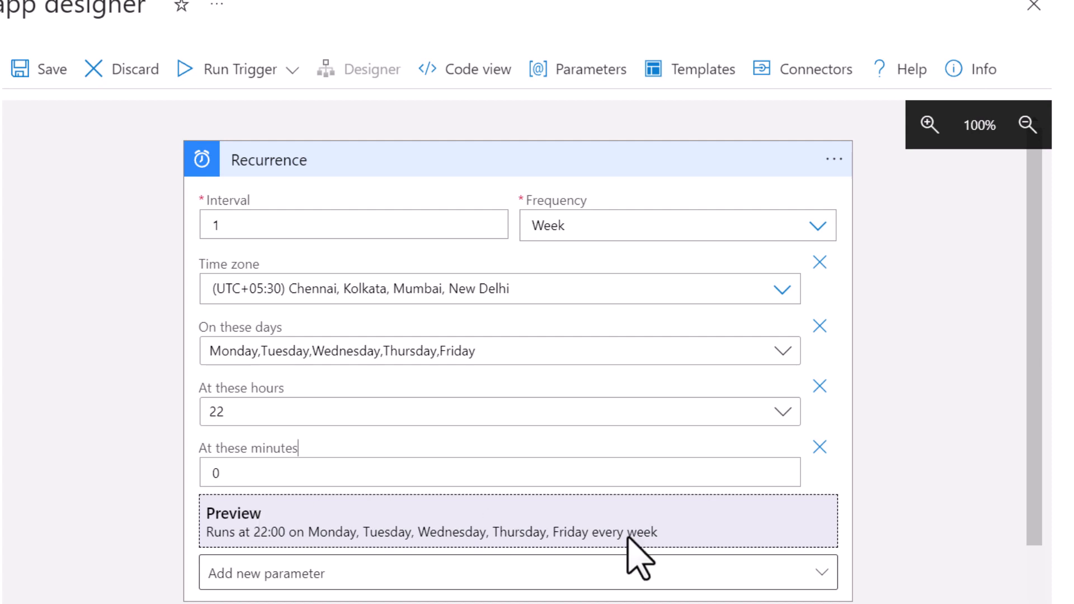
left_click(433, 162)
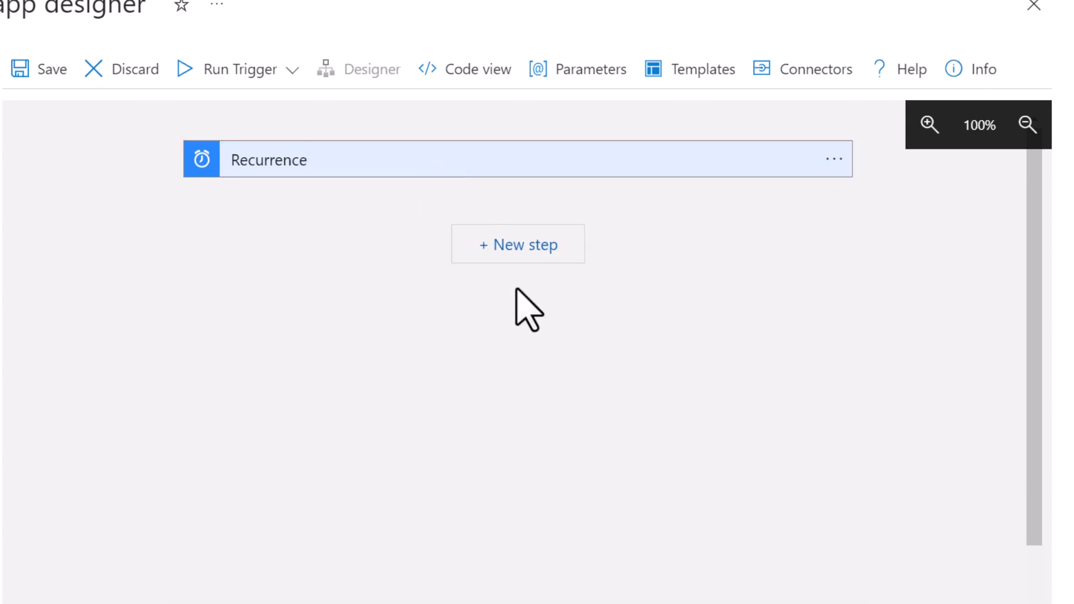
Add a new step after the trigger, search for Deallocate and choose Azure VM's Deallocate virtual machine action.
left_click(525, 245)
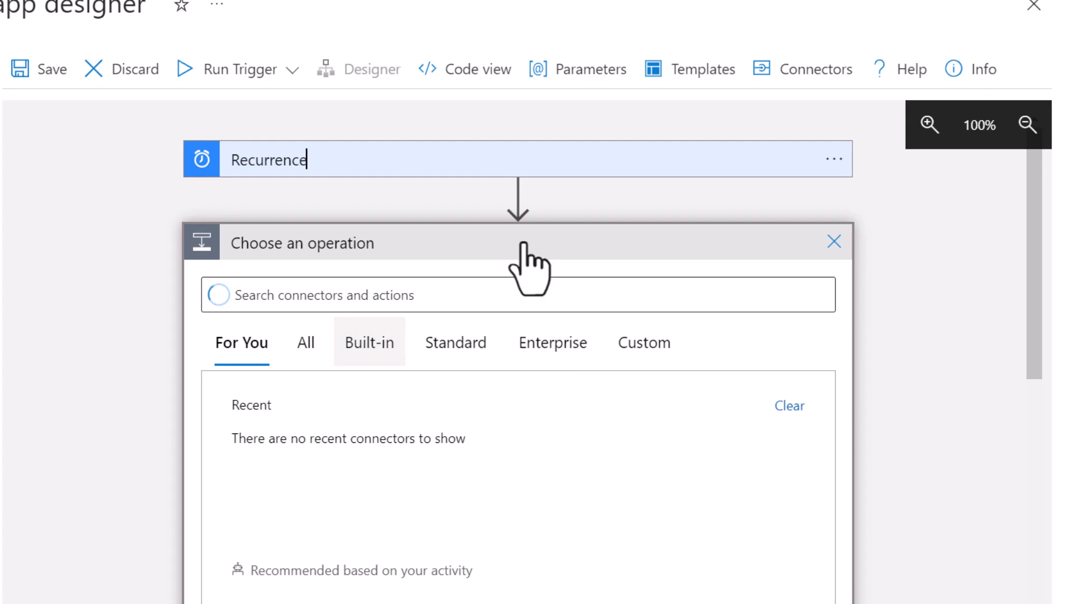
left_click(332, 295)
type("Deallocate")
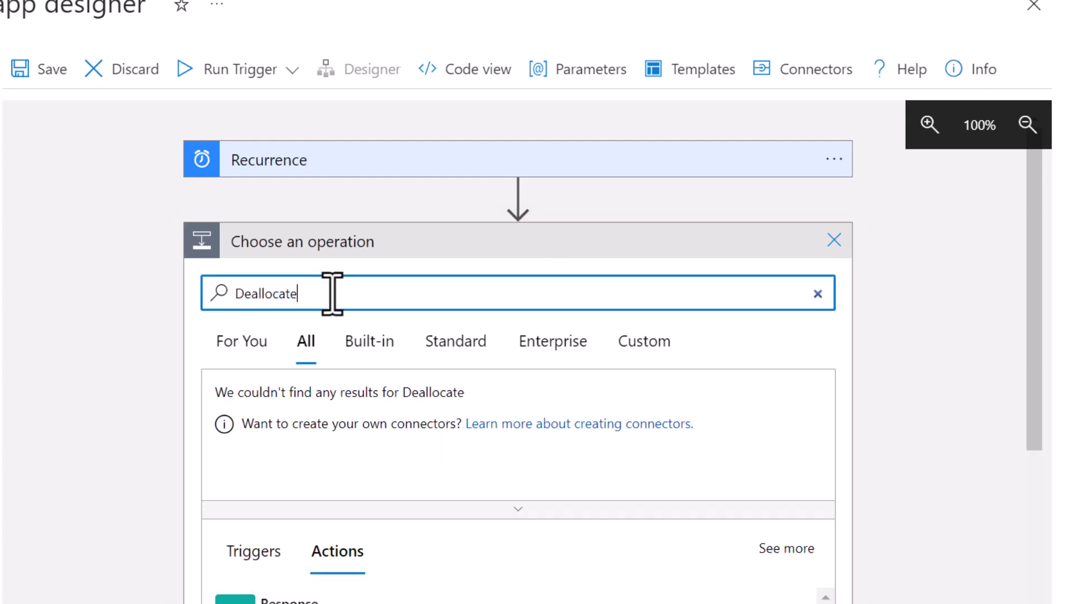
scroll(332, 293, "down", 2)
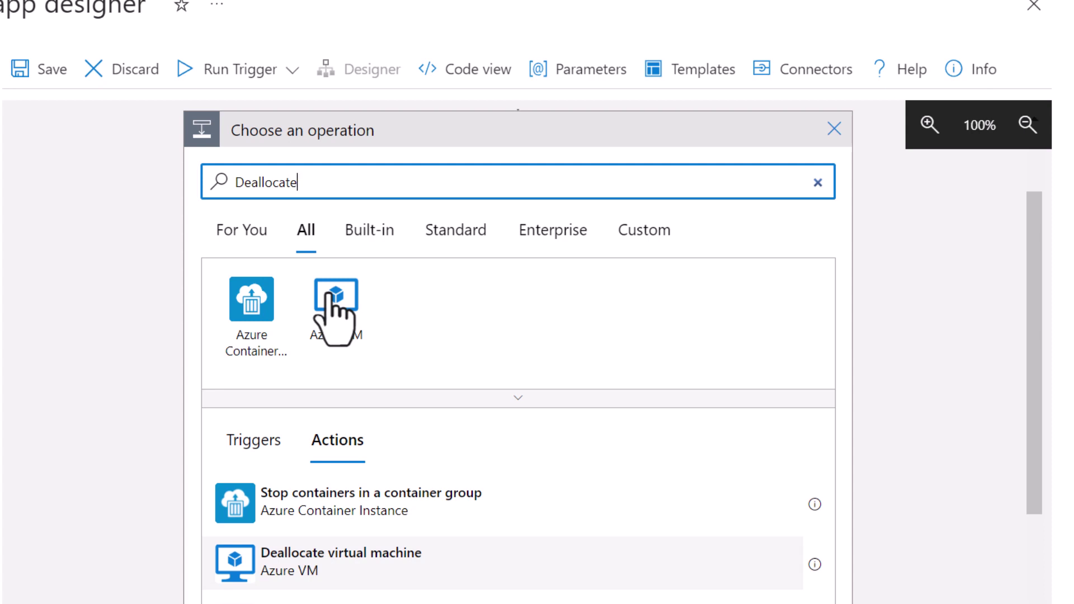
left_click(373, 563)
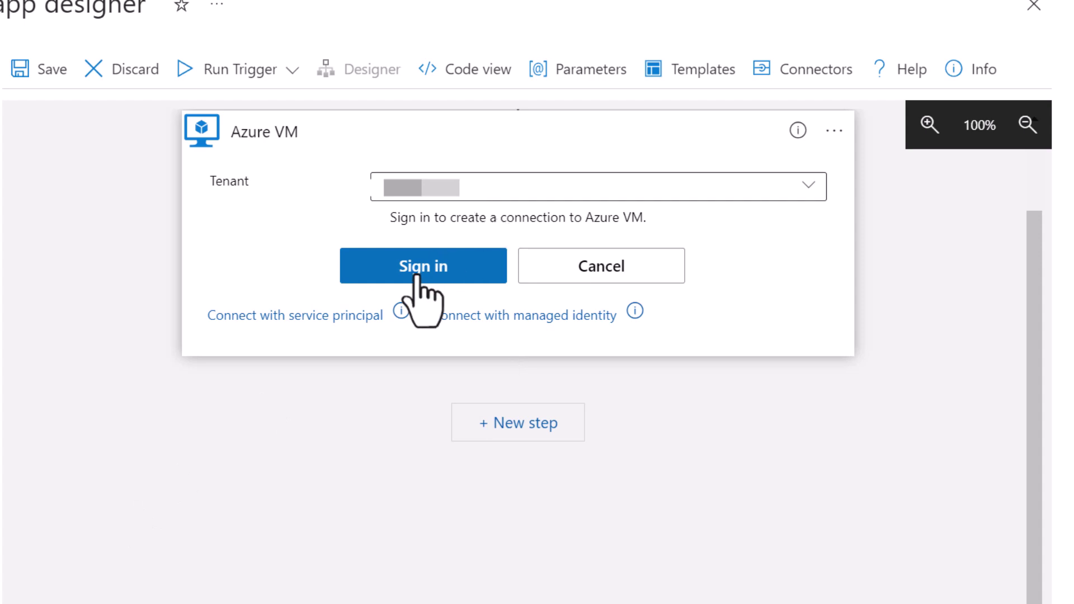
Sign in with the existing Microsoft account to create the Azure VM connection.
left_click(469, 267)
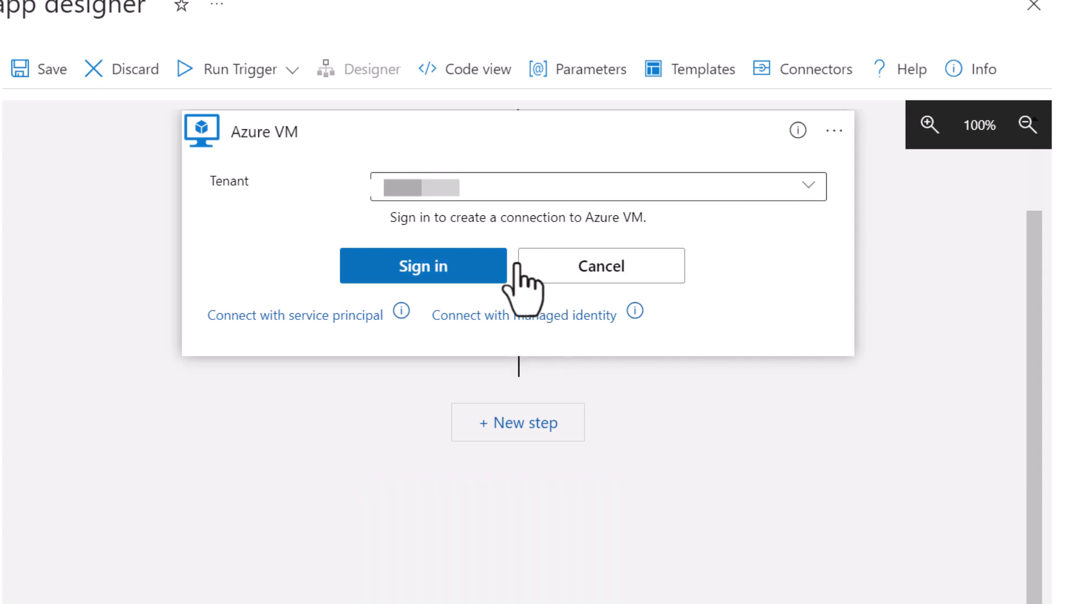
left_click(456, 270)
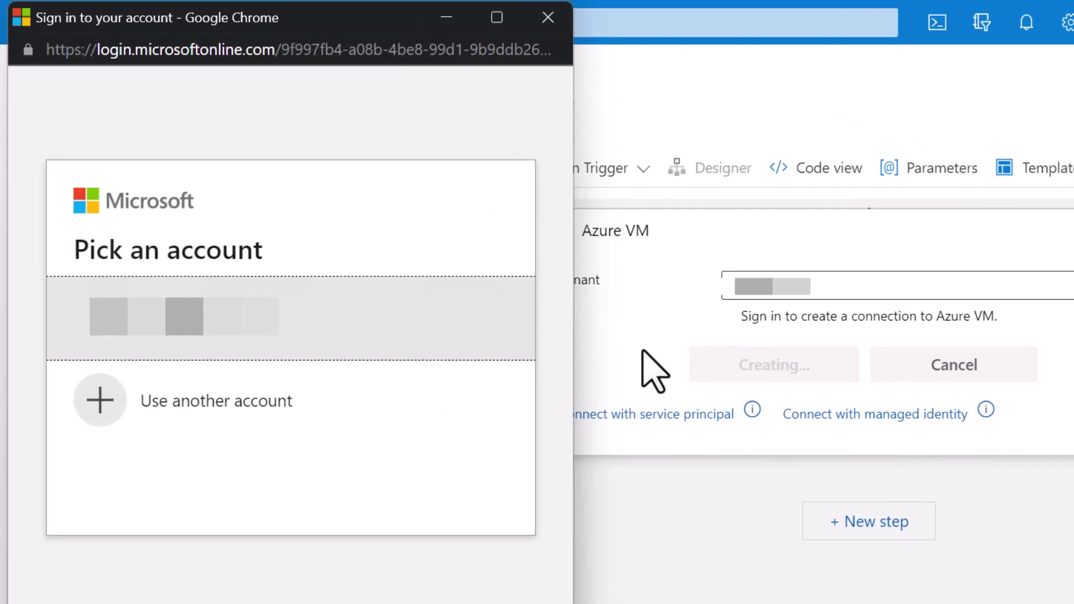
left_click(229, 324)
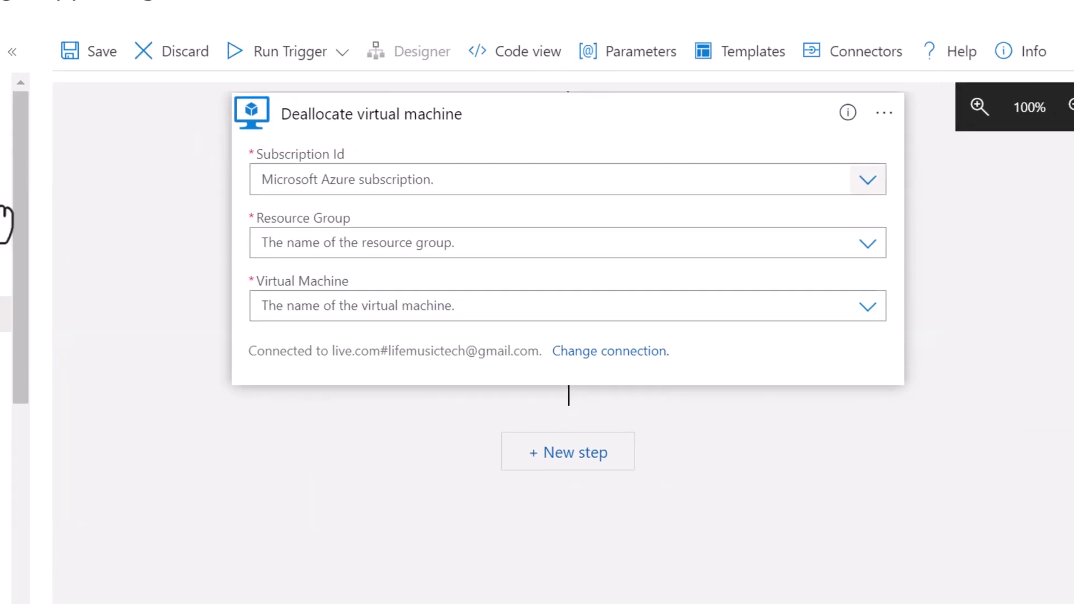
Set the Deallocate virtual machine action to subscription Pay-As-You-Go, resource group ResourceGroup1 and virtual machine VM1.
left_click(818, 161)
left_click(496, 202)
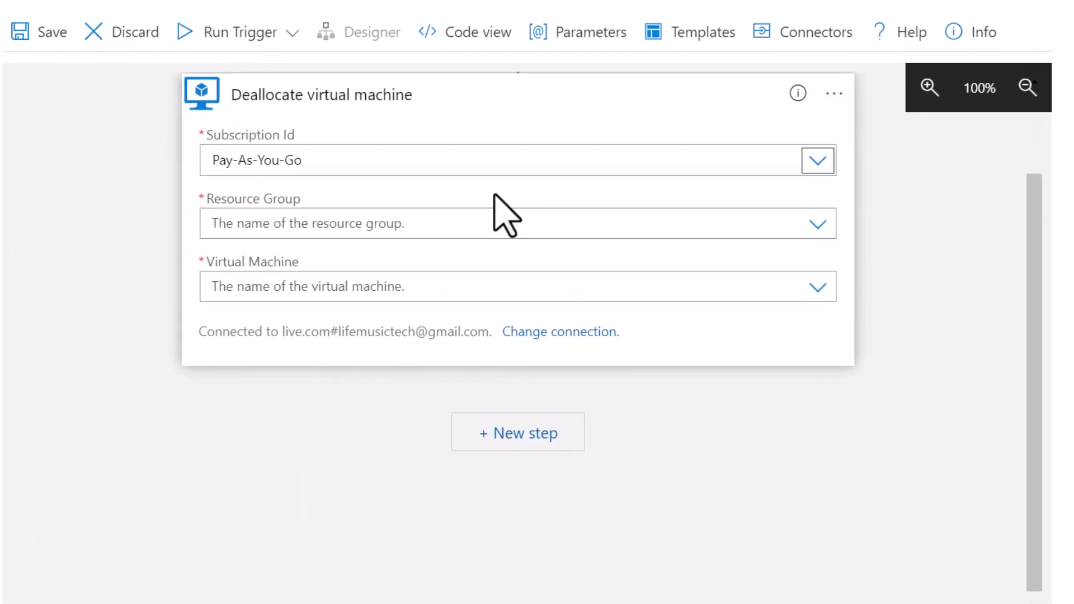
left_click(818, 224)
left_click(405, 319)
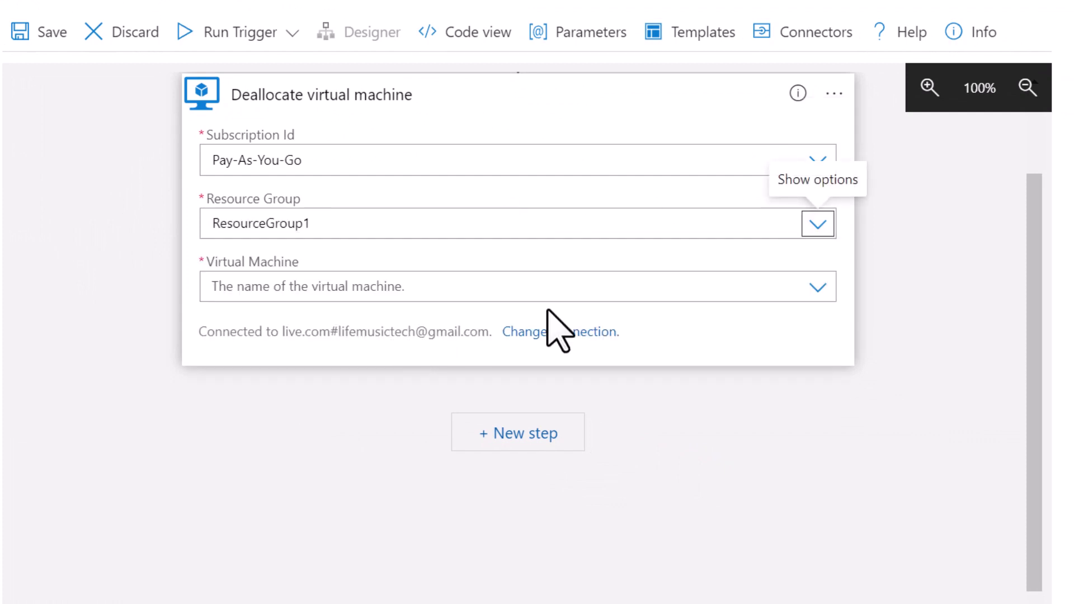
left_click(811, 296)
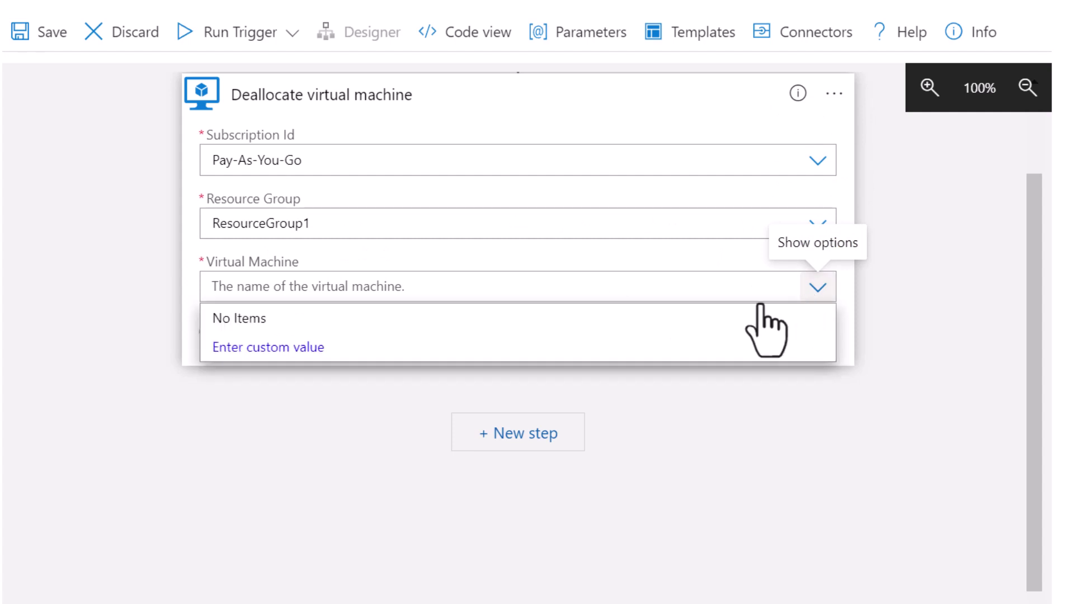
left_click(594, 327)
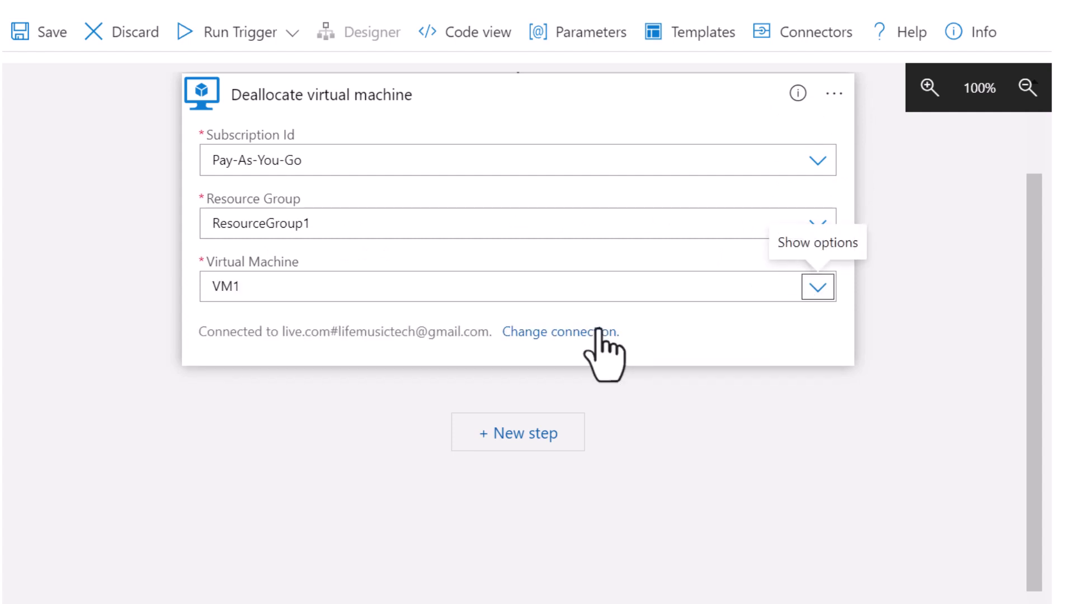
scroll(653, 328, "up", 2)
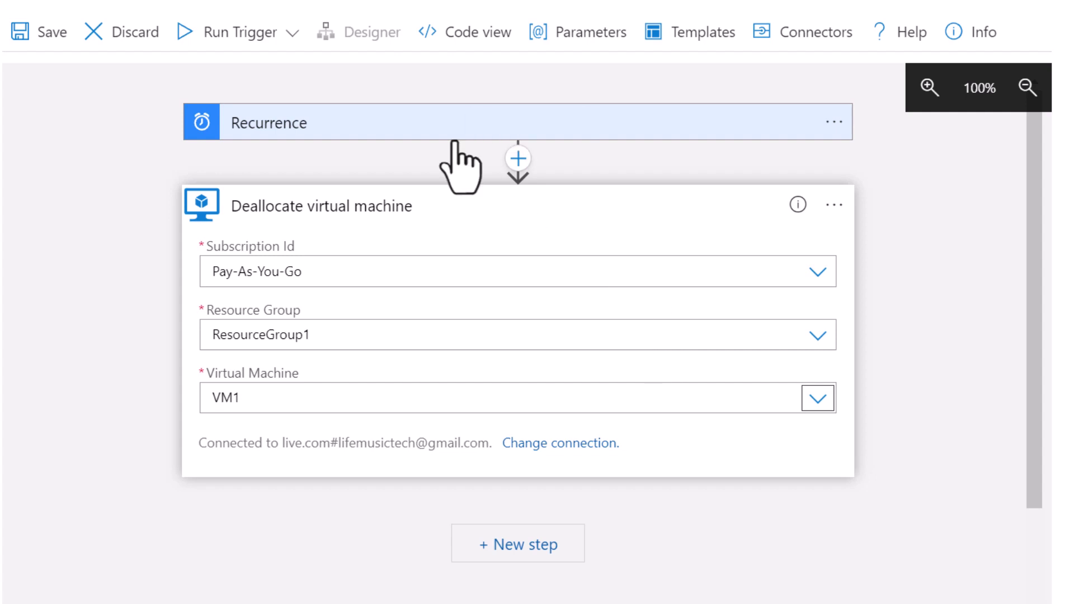
left_click(518, 159)
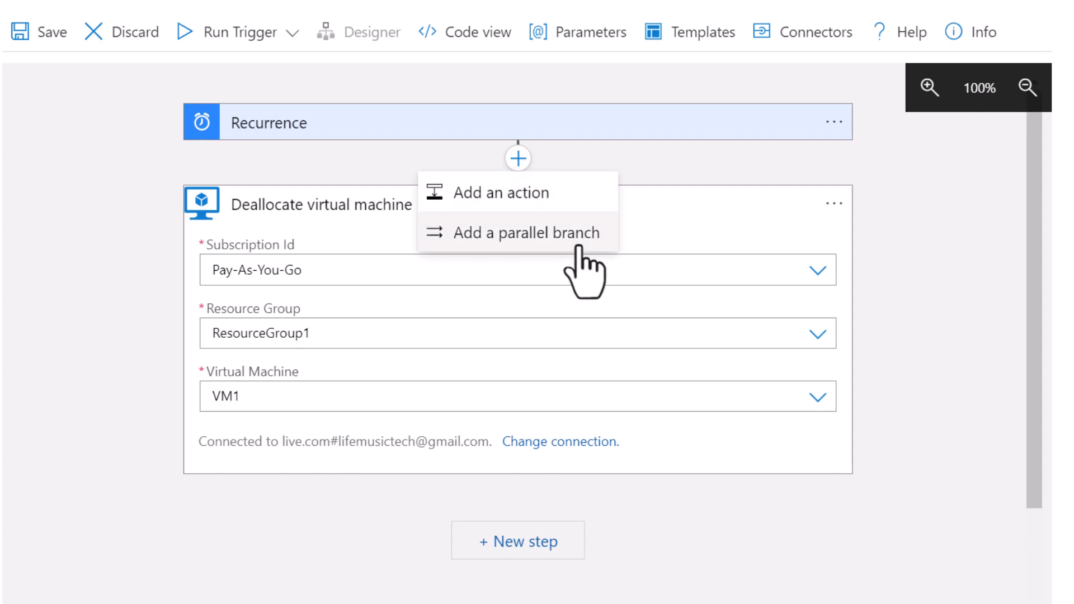
left_click(614, 236)
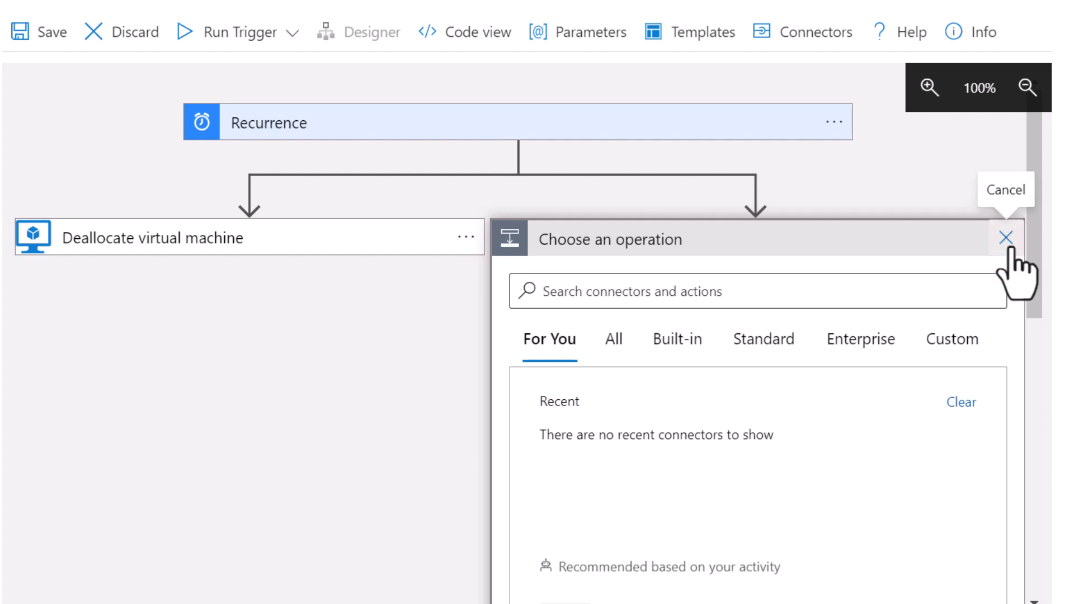
left_click(1006, 239)
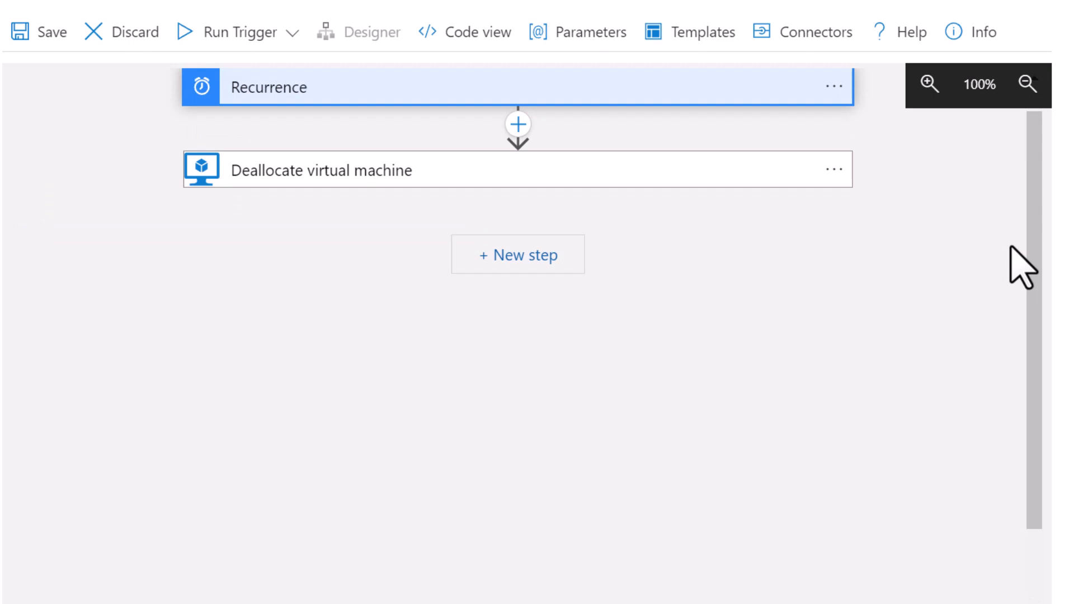
Save the workflow and expand the Recurrence trigger to review its schedule and the action that follows it.
left_click(35, 40)
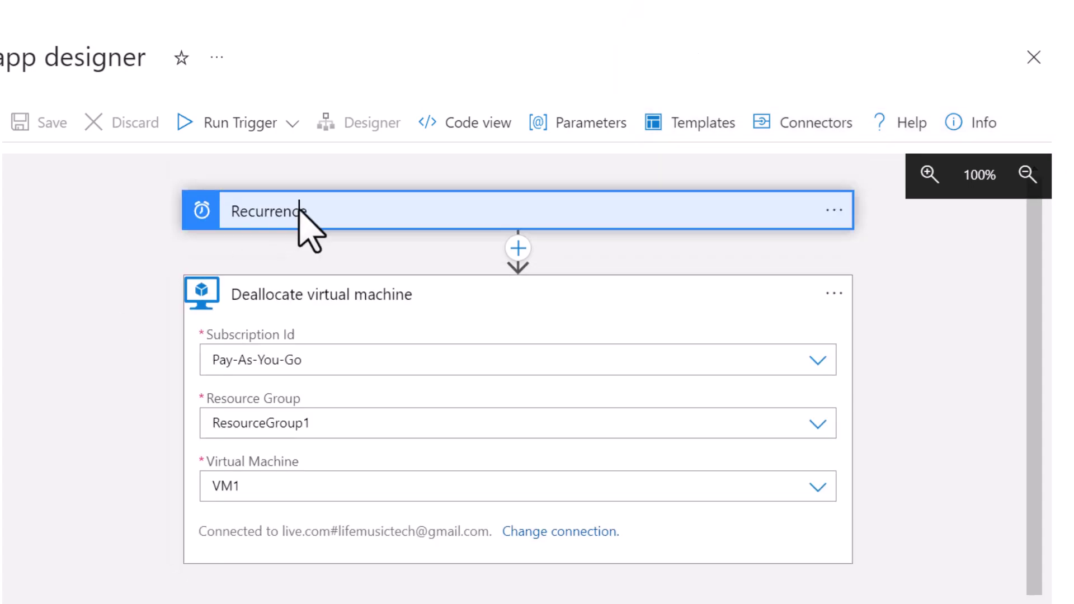
left_click(297, 211)
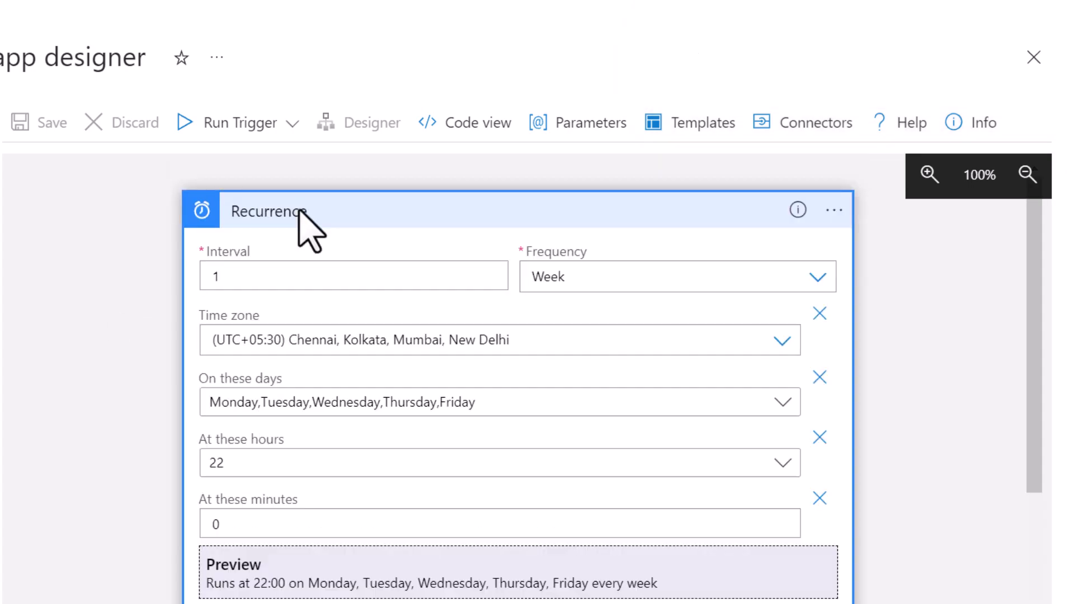
scroll(288, 579, "down", 5)
scroll(280, 559, "up", 4)
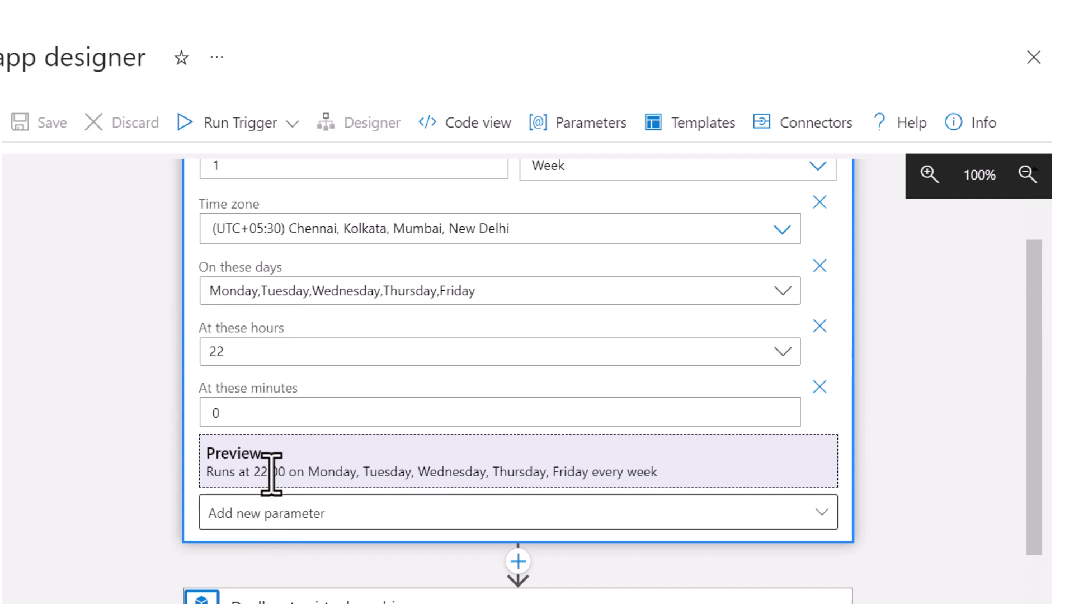
scroll(274, 481, "down", 5)
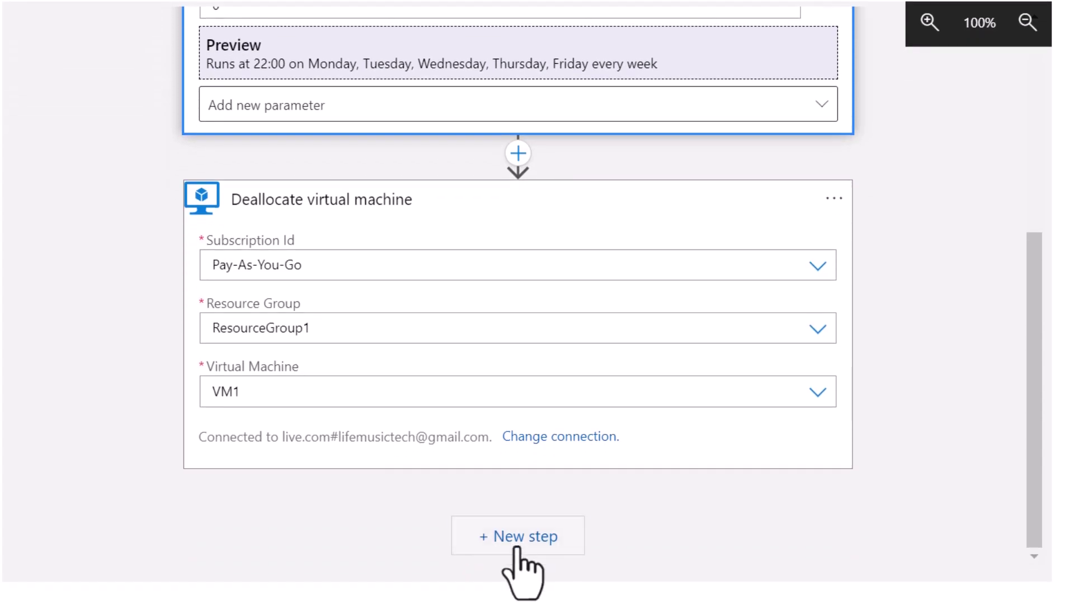
Add a new step after Deallocate virtual machine, search for Schedule and choose the Schedule connector's Delay action.
left_click(511, 551)
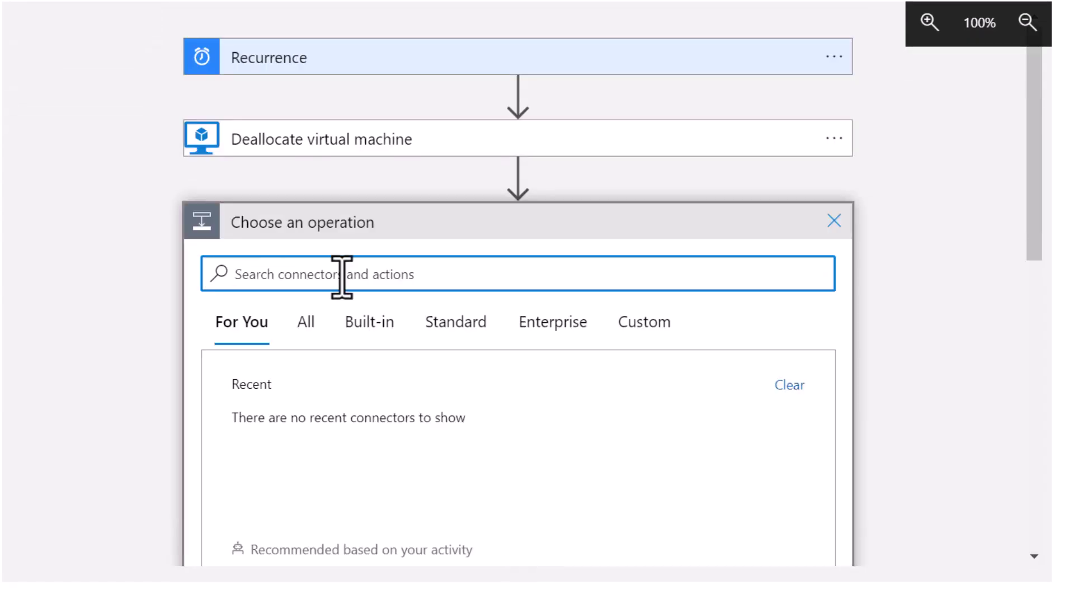
type("schedule")
scroll(336, 271, "down", 4)
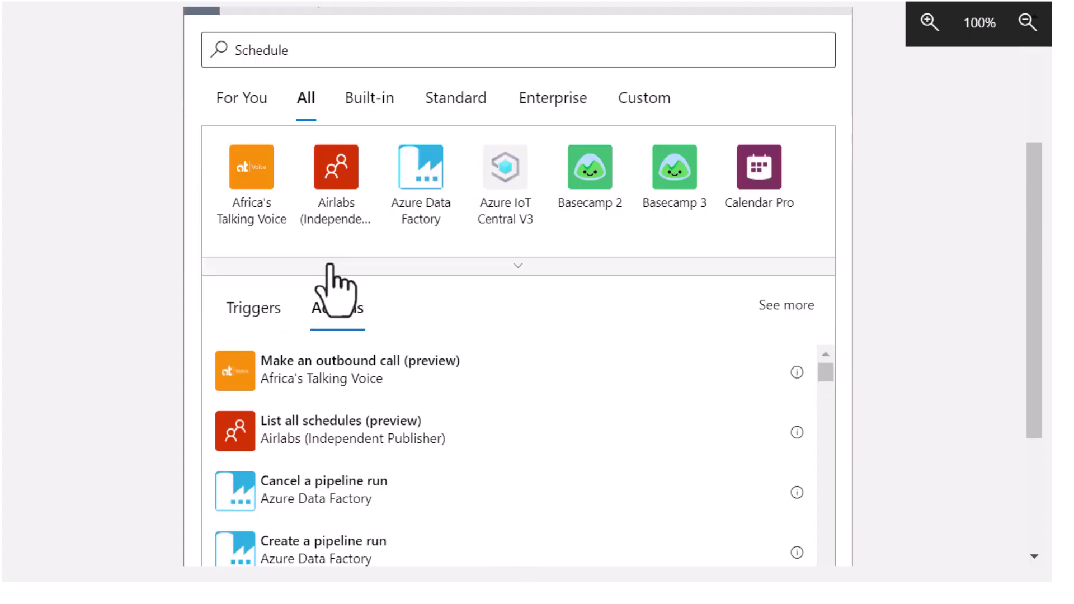
left_click(518, 265)
scroll(515, 283, "up", 4)
scroll(517, 285, "down", 9)
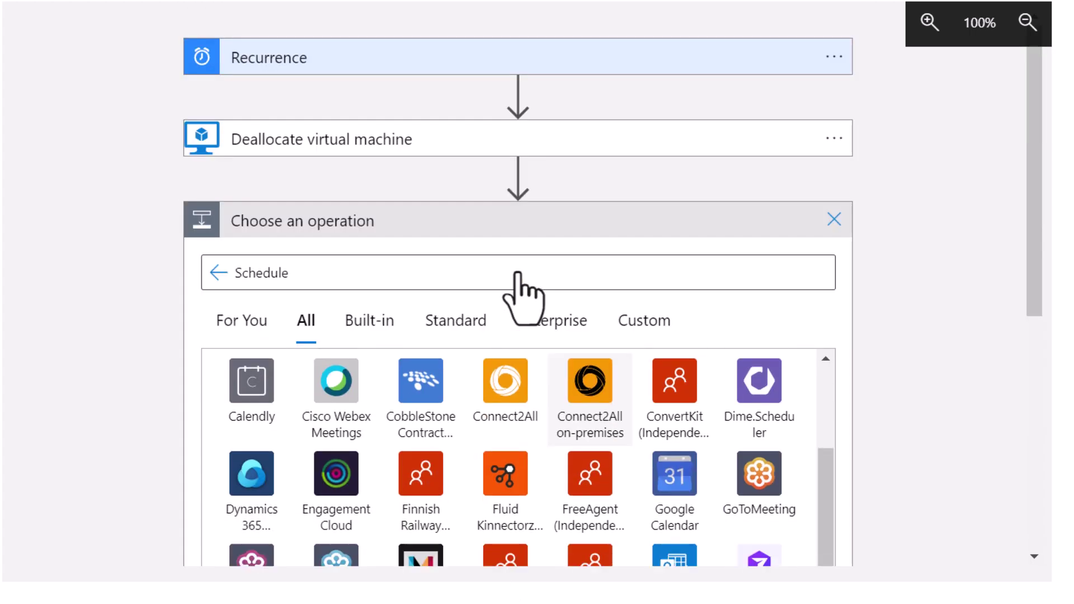
left_click(423, 216)
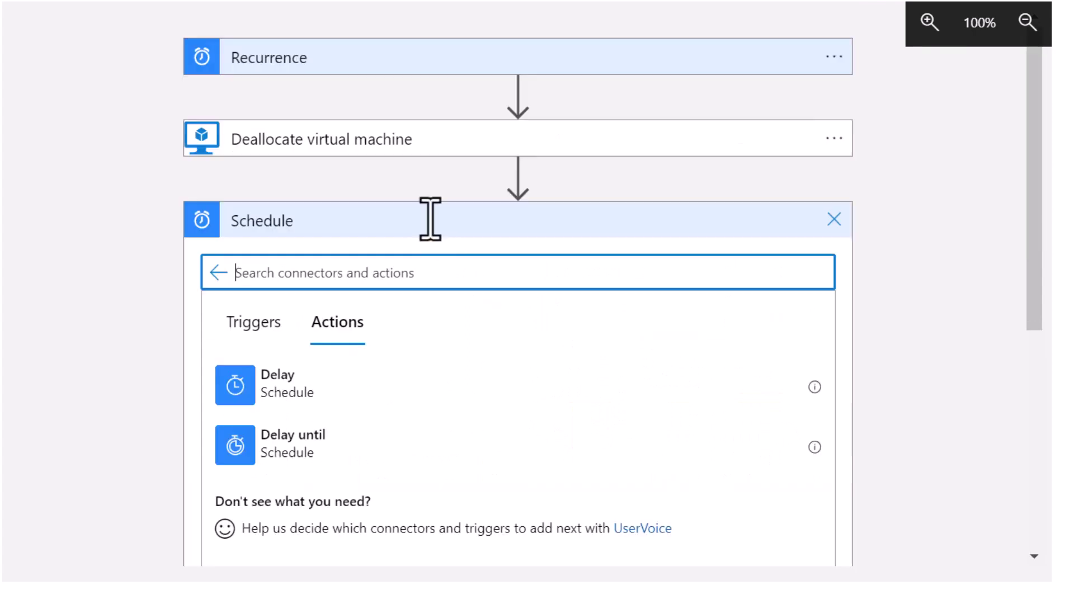
left_click(304, 386)
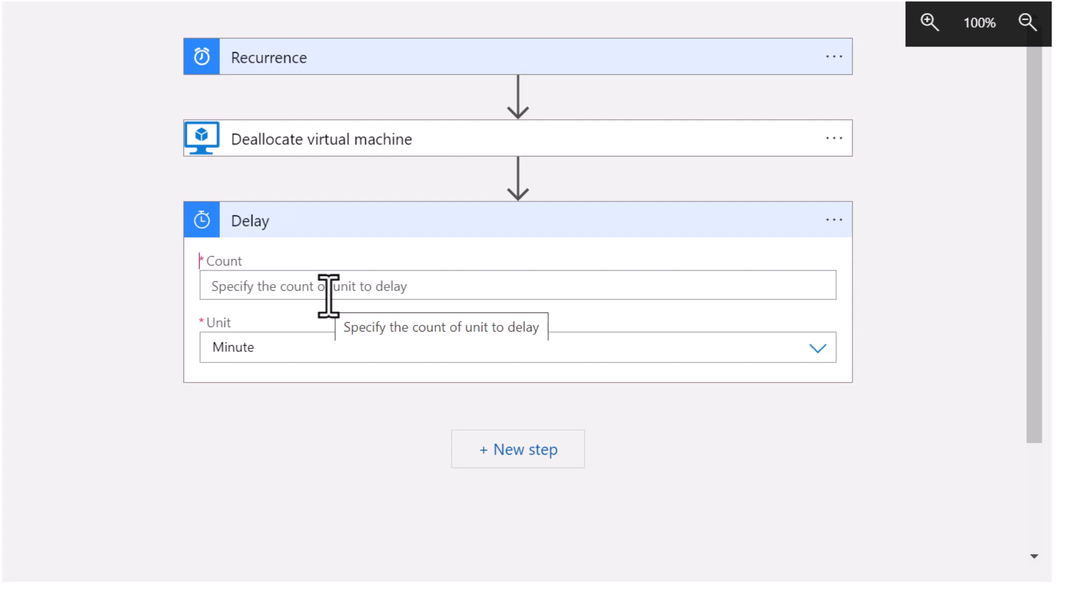
Set the Delay action's count to 12 and its unit to Hour.
left_click(328, 295)
type("12")
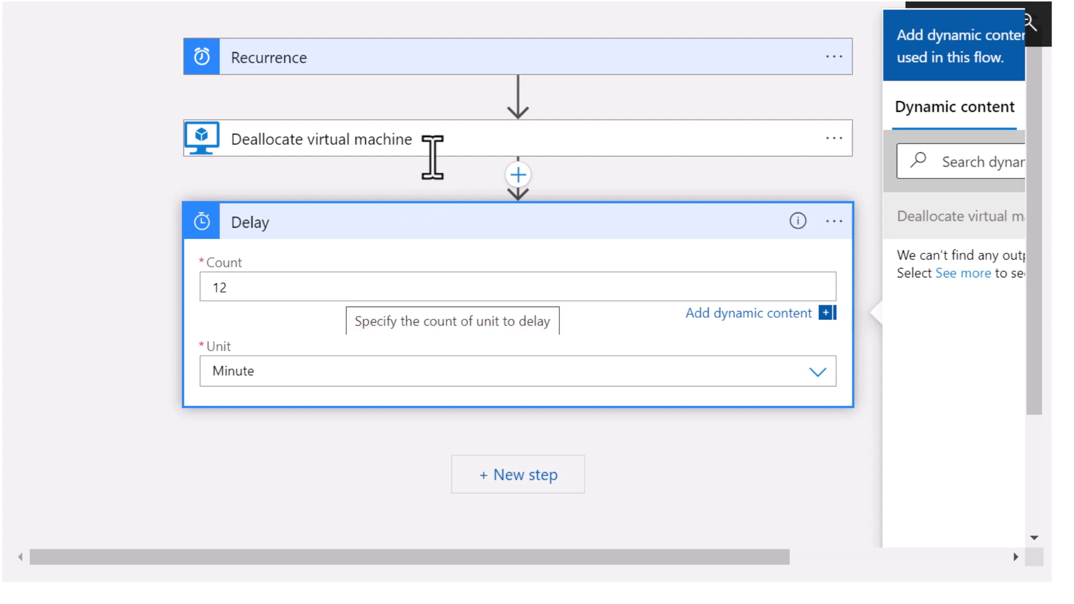
left_click(340, 367)
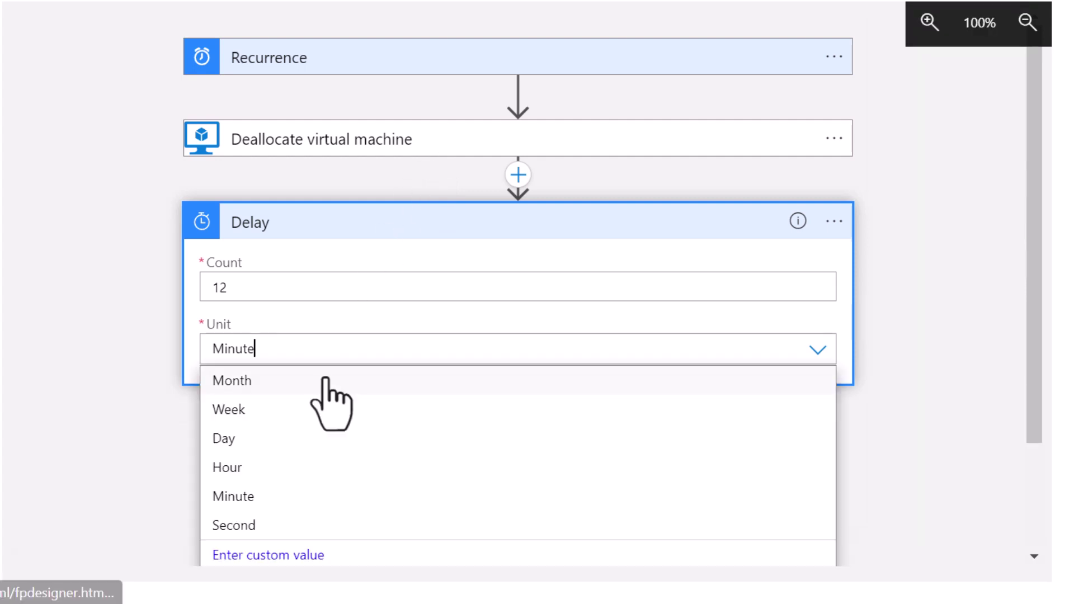
left_click(269, 467)
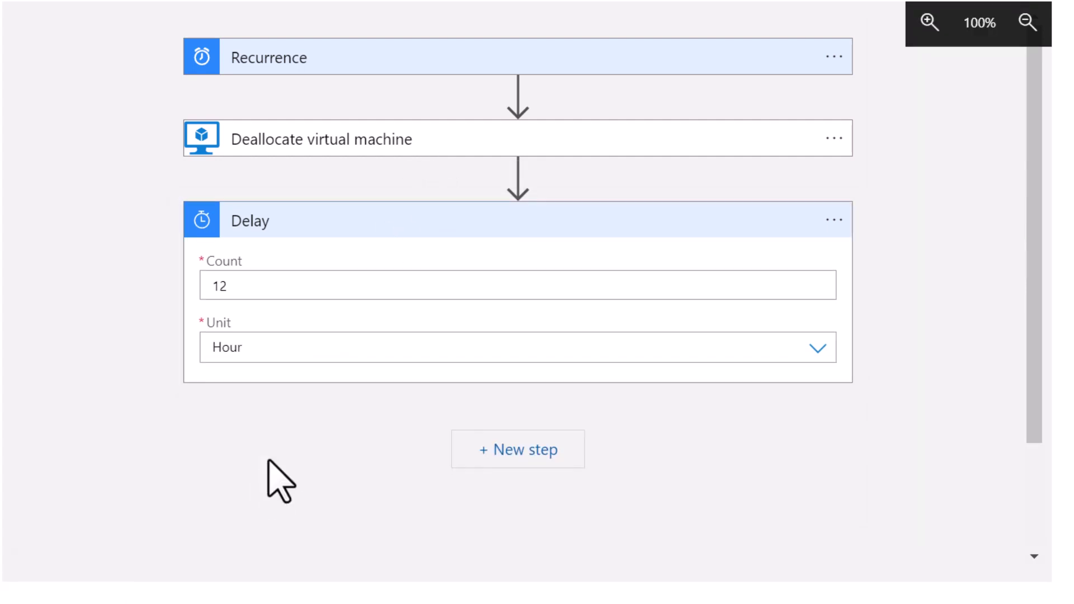
Add a new step after the Delay, search for the Azure VM action Start virtual machine and choose it.
left_click(540, 452)
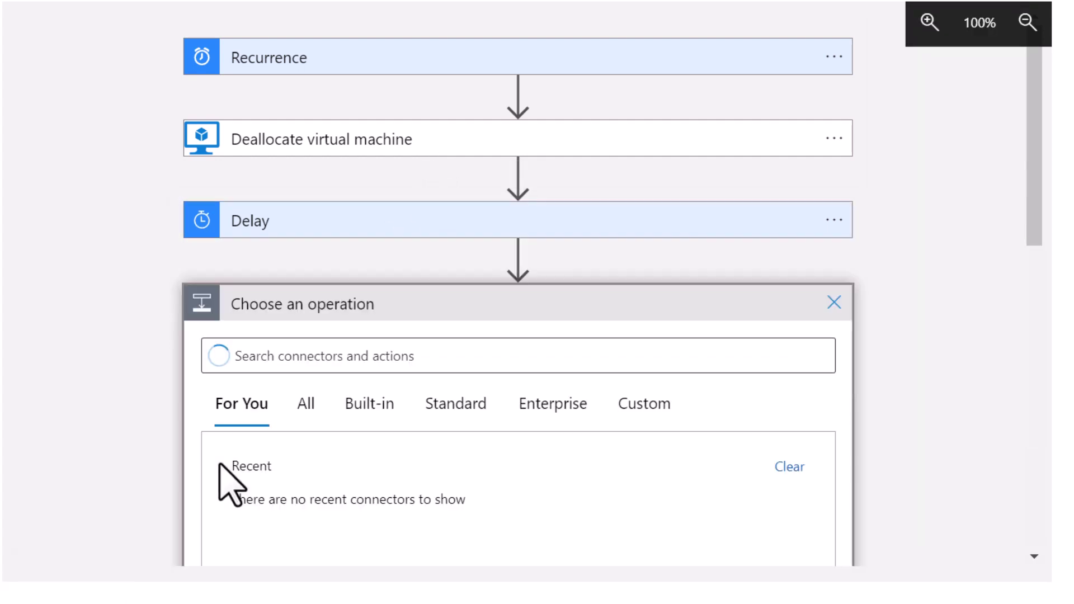
left_click(283, 364)
type("S")
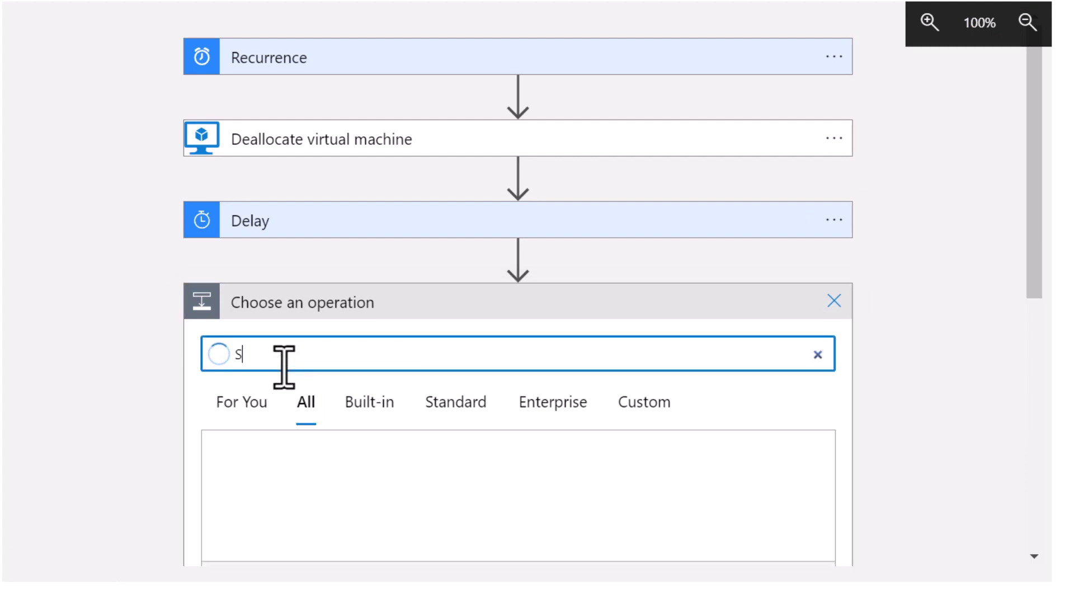
type("tart virtual machi")
scroll(283, 363, "down", 5)
left_click(294, 399)
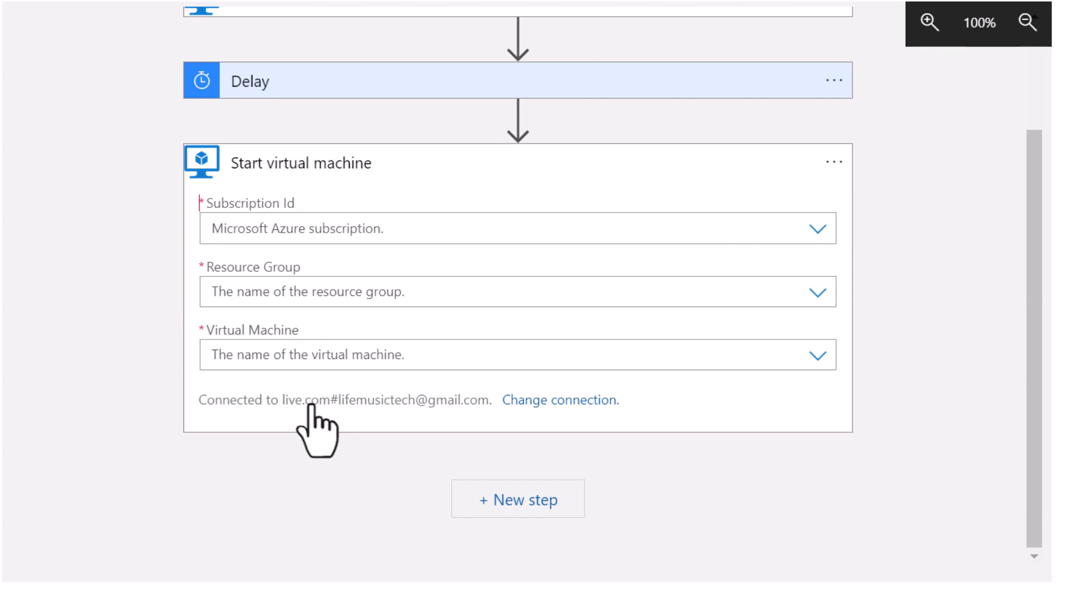
Set the Start virtual machine action to subscription Pay-As-You-Go, resource group ResourceGroup1 and virtual machine VM1, and save the logic app.
left_click(393, 231)
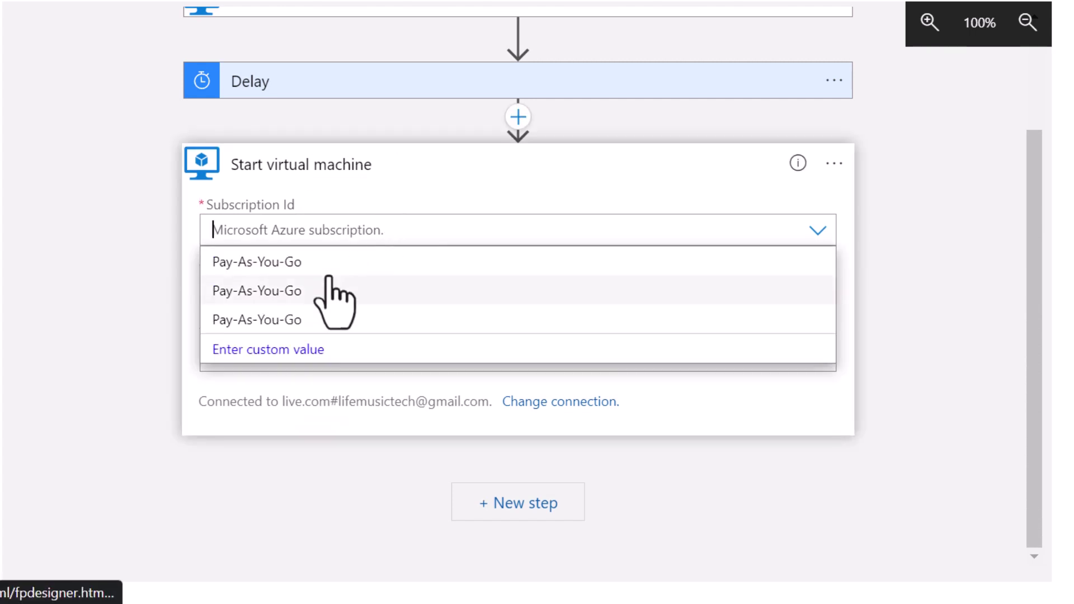
left_click(331, 290)
left_click(381, 295)
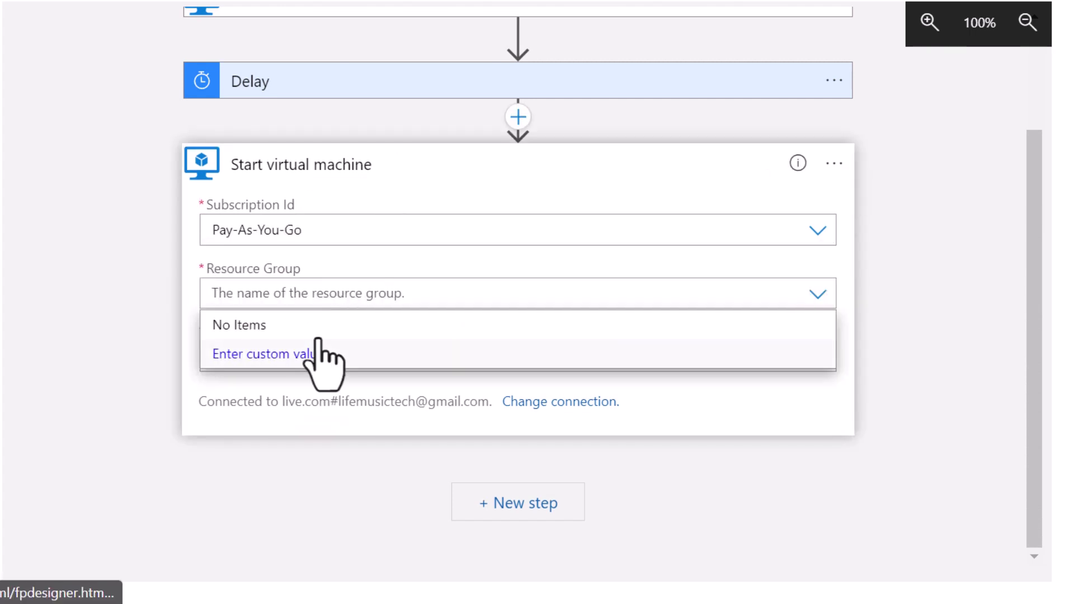
left_click(327, 384)
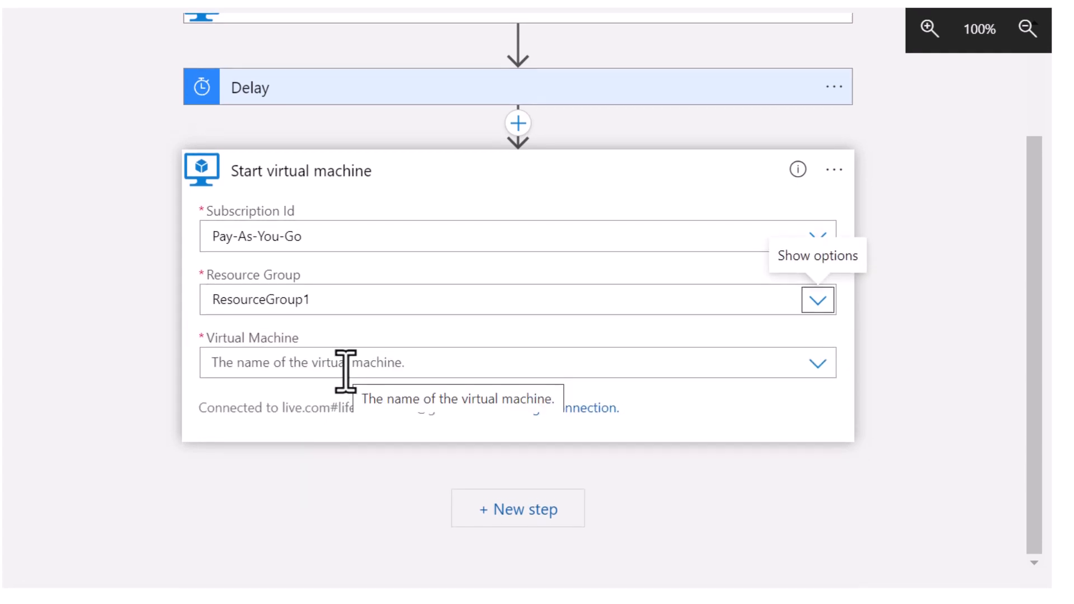
left_click(343, 361)
left_click(249, 468)
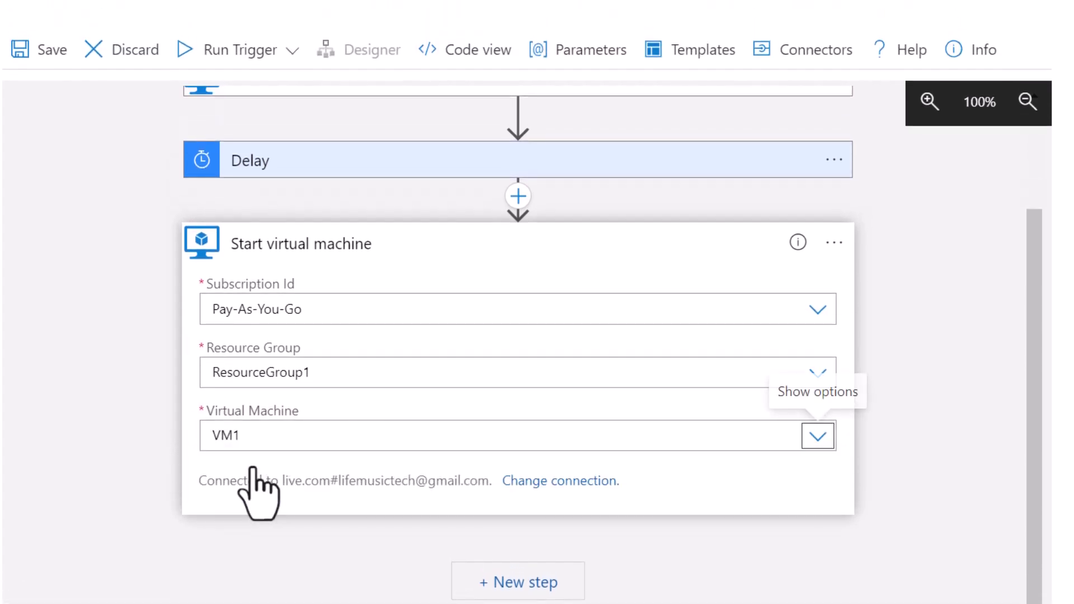
left_click(39, 50)
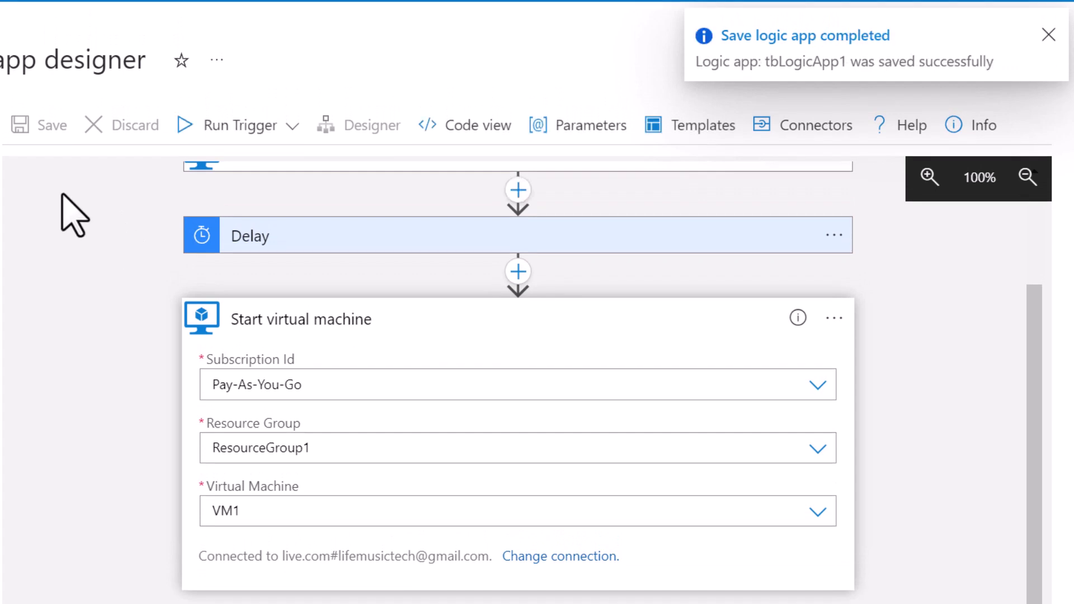
Expand the workflow's cards and review the settings from the Recurrence trigger through the Delay to the Start virtual machine action.
scroll(61, 207, "up", 3)
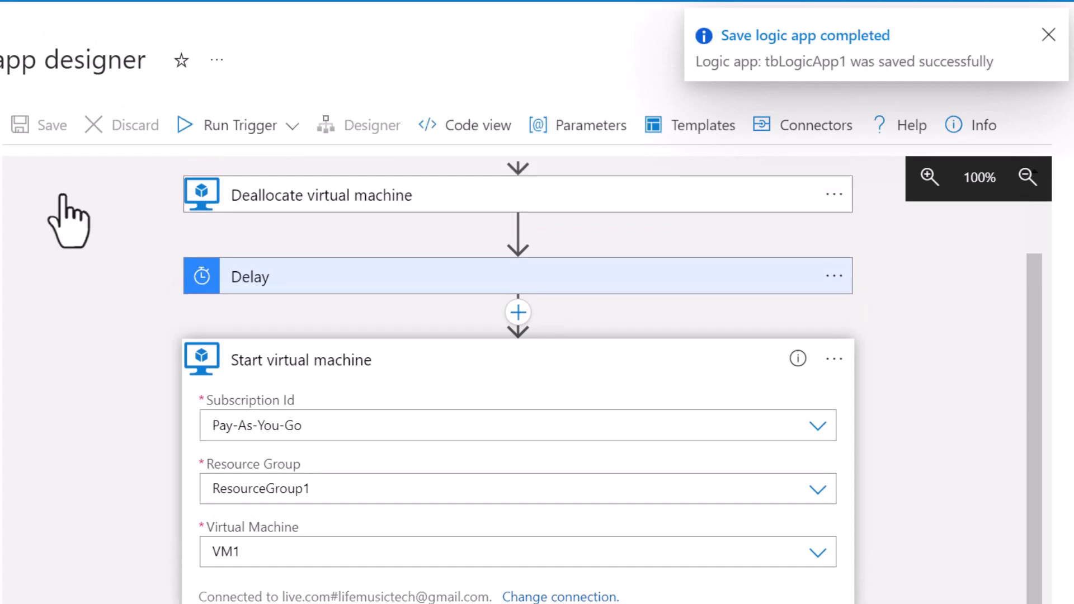
left_click(366, 292)
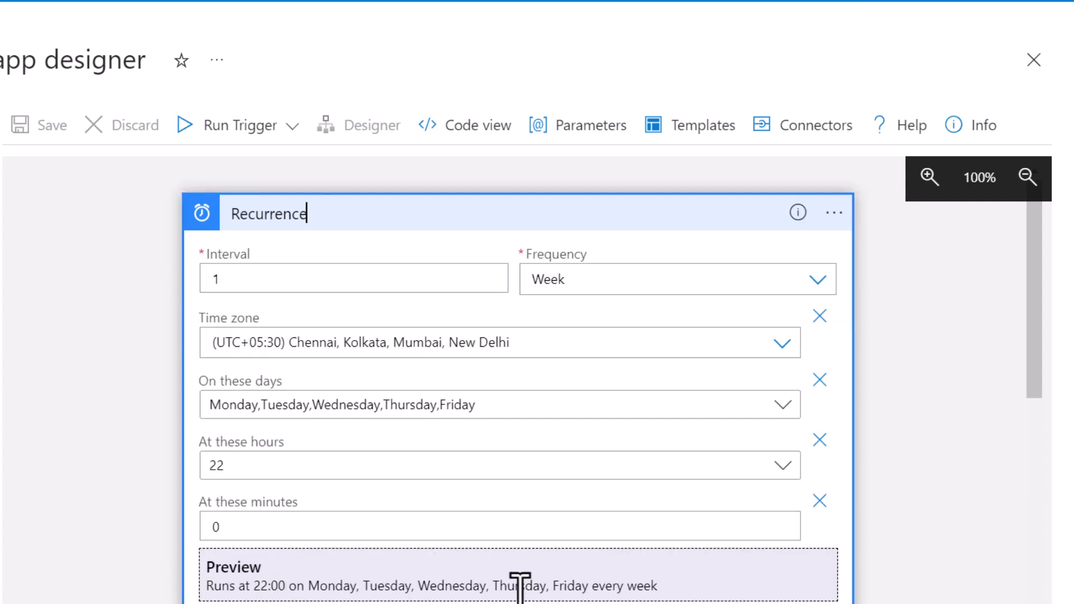
scroll(519, 586, "down", 5)
scroll(519, 593, "down", 8)
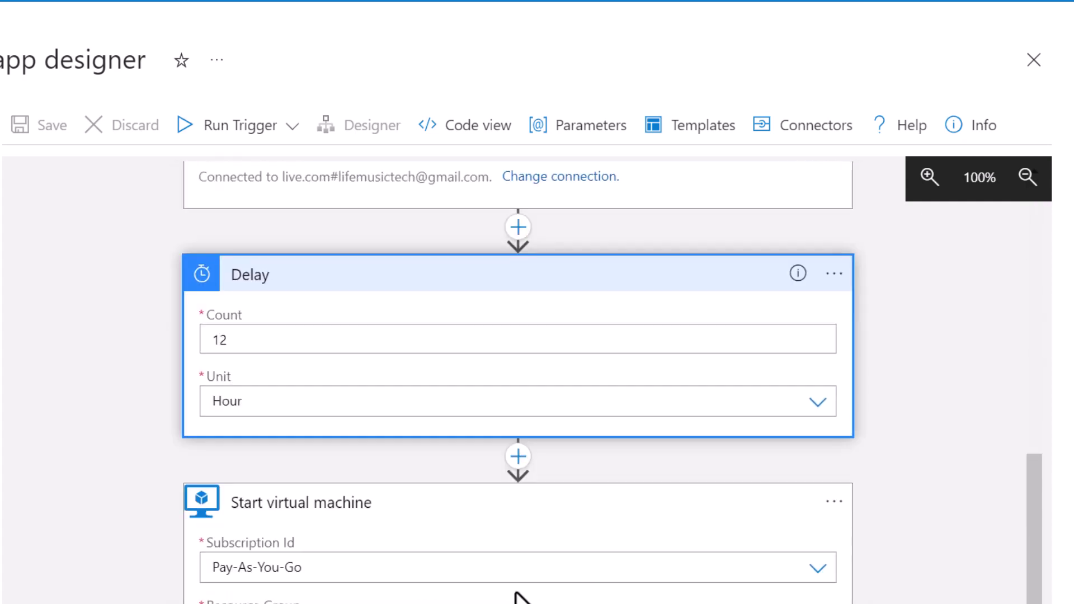
scroll(392, 582, "down", 3)
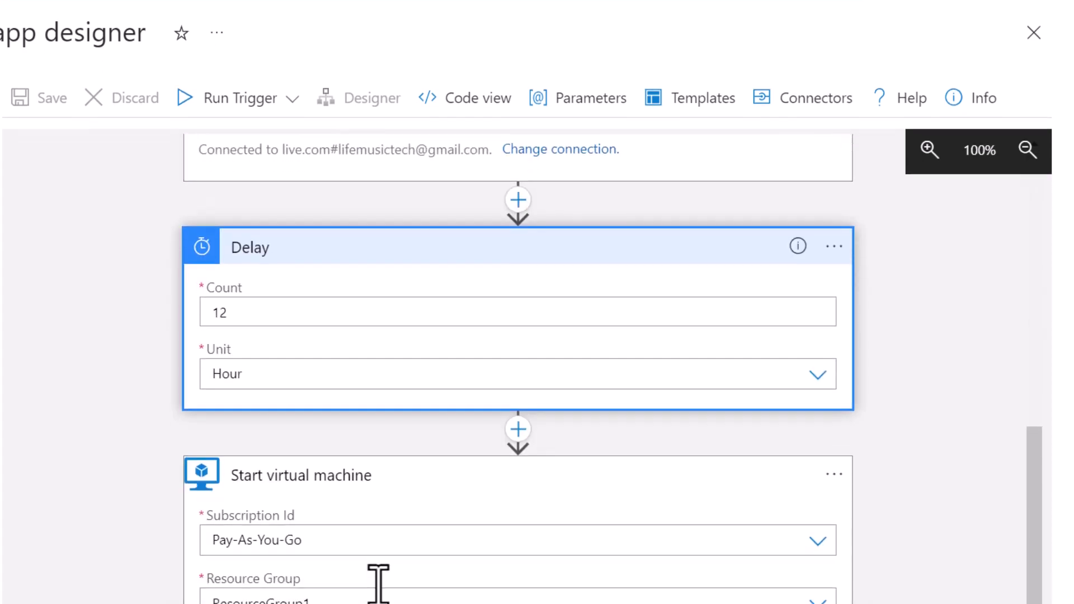
scroll(250, 569, "down", 3)
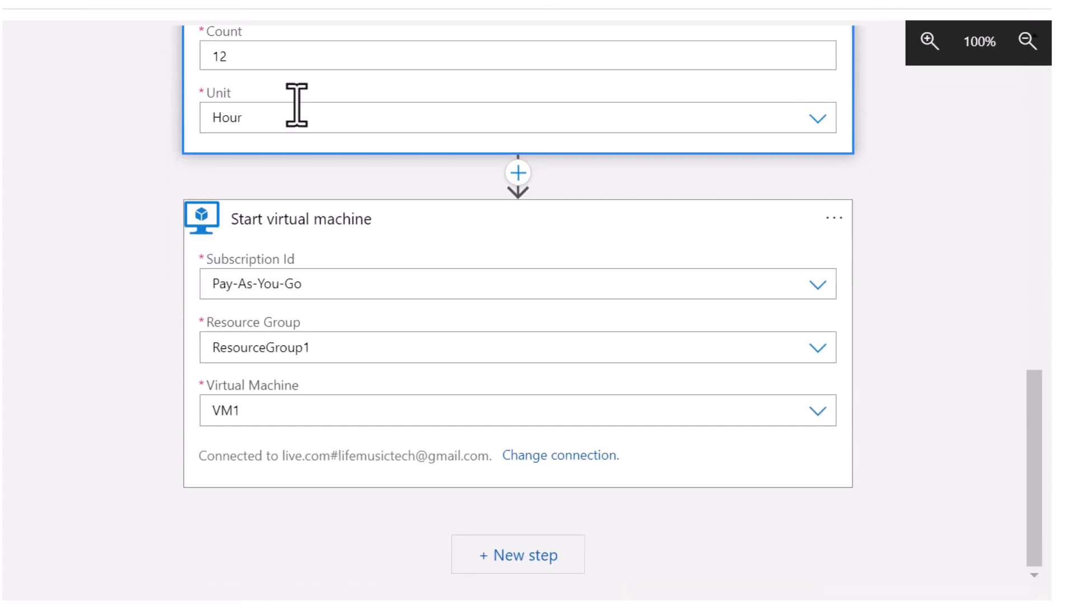